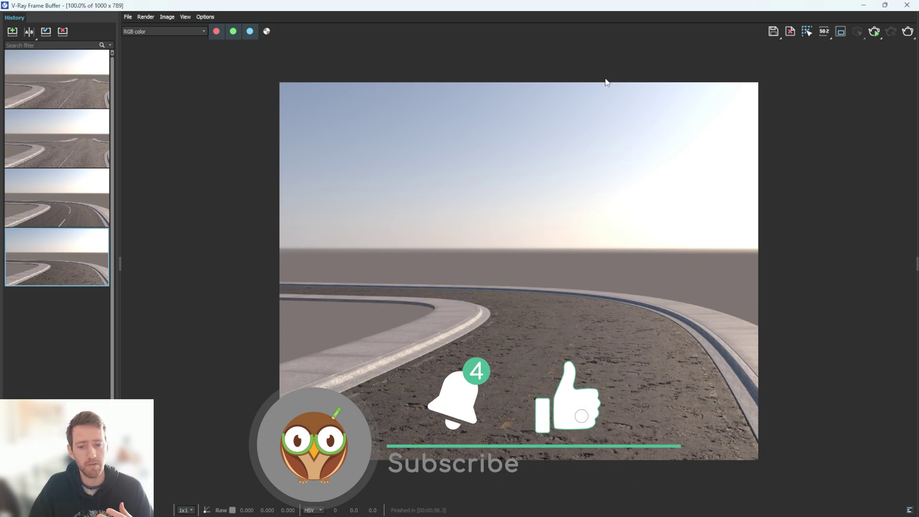
- Switch to Quixel Bridge, examine the Fine American Road surface preview at full size, and return to the V-Ray render
{"action": "key", "text": "super"}
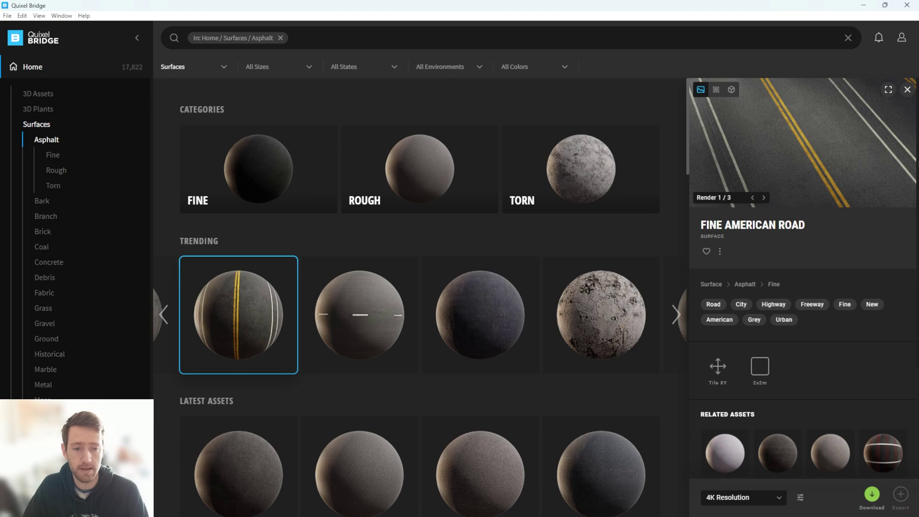
{"action": "left_click", "coordinate": [888, 91]}
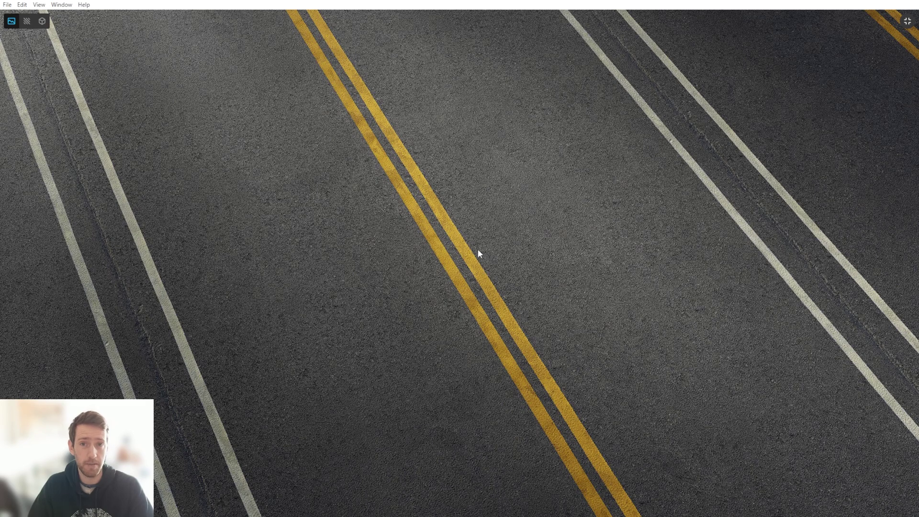
{"action": "left_click", "coordinate": [907, 23]}
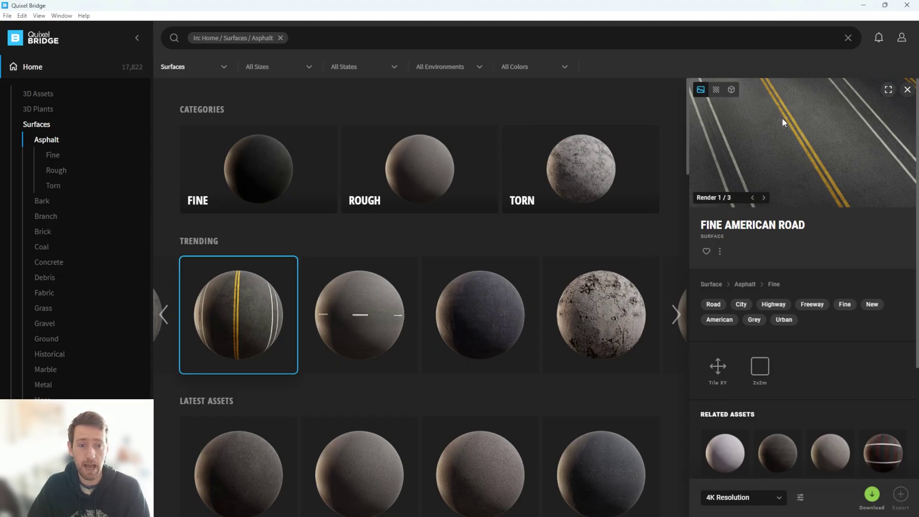
{"action": "left_click", "coordinate": [864, 5]}
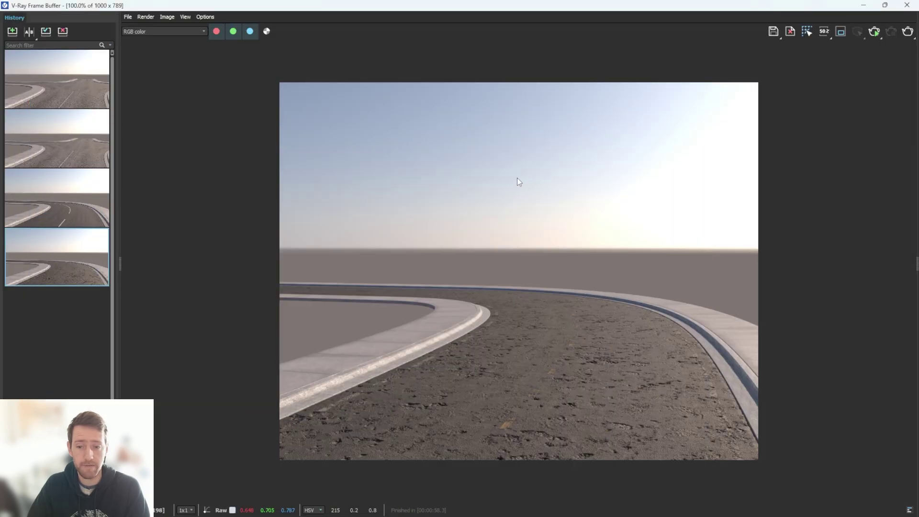
- Examine the worn road render up close, and load the curved road render with dashed white lines to inspect its asphalt and markings
{"action": "scroll", "coordinate": [572, 384], "scroll_direction": "up", "scroll_amount": 1}
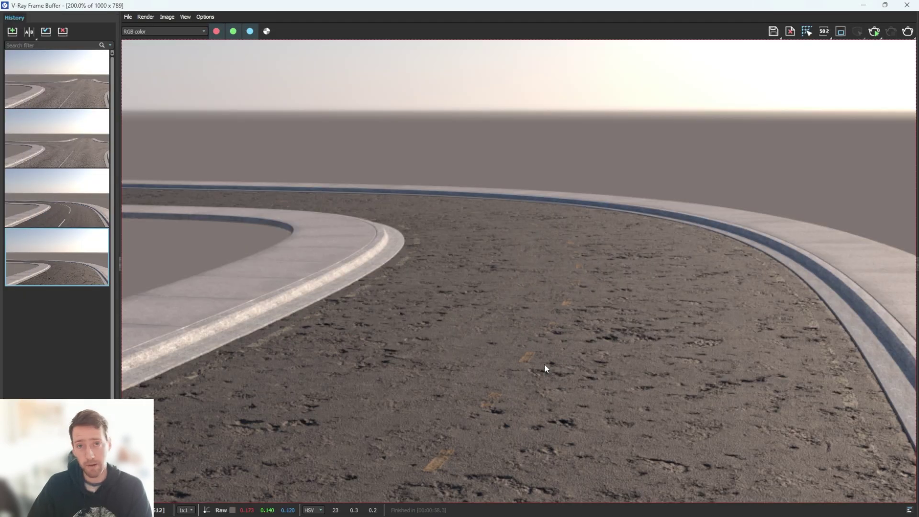
{"action": "double_click", "coordinate": [60, 200]}
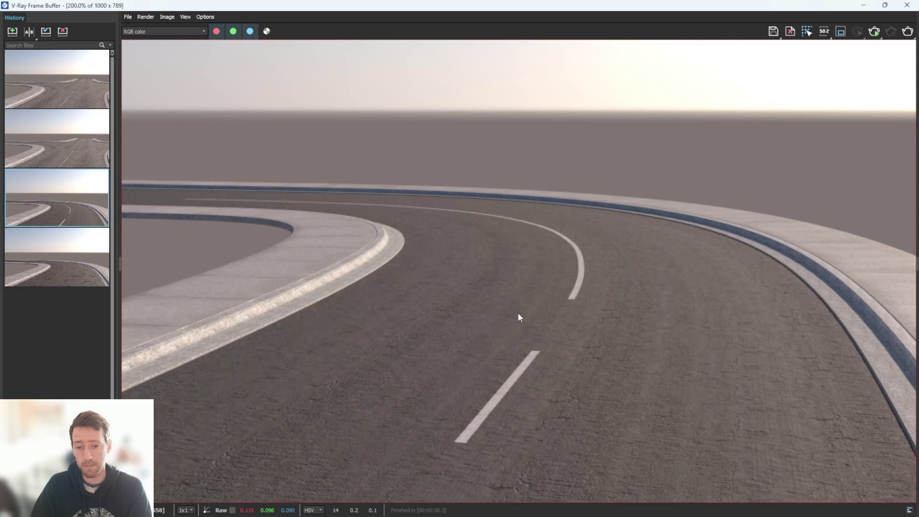
{"action": "scroll", "coordinate": [519, 317], "scroll_direction": "down", "scroll_amount": 1}
{"action": "scroll", "coordinate": [518, 322], "scroll_direction": "up", "scroll_amount": 1}
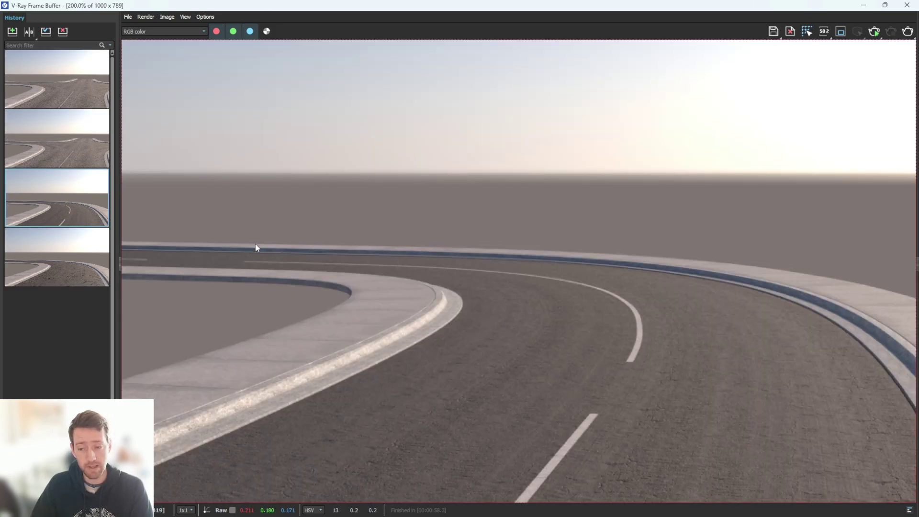
{"action": "scroll", "coordinate": [503, 340], "scroll_direction": "down", "scroll_amount": 1}
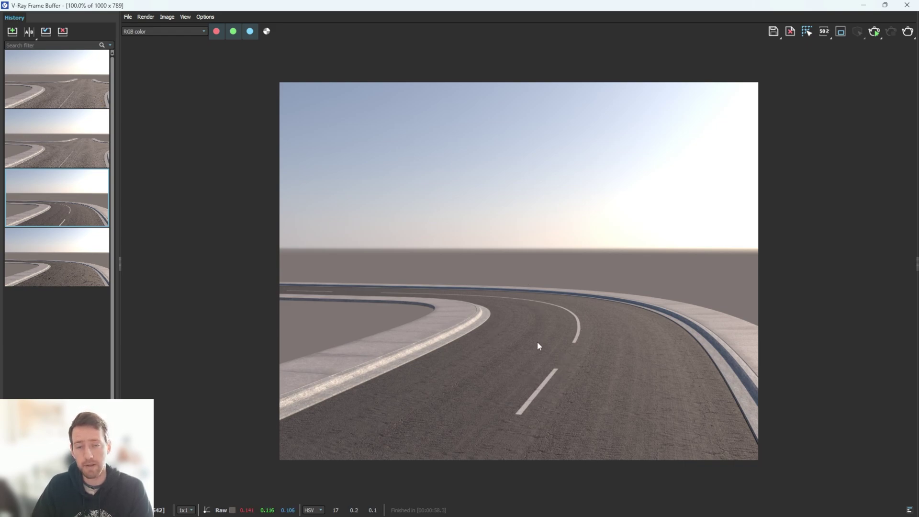
{"action": "scroll", "coordinate": [530, 376], "scroll_direction": "up", "scroll_amount": 1}
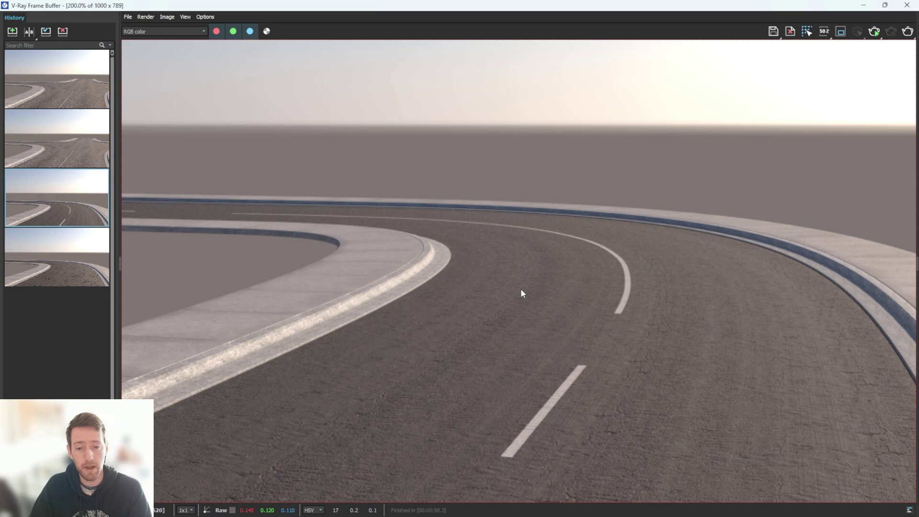
{"action": "scroll", "coordinate": [632, 485], "scroll_direction": "up", "scroll_amount": 1}
{"action": "middle_click_drag", "start_coordinate": [572, 411], "coordinate": [619, 336]}
{"action": "scroll", "coordinate": [561, 361], "scroll_direction": "down", "scroll_amount": 1}
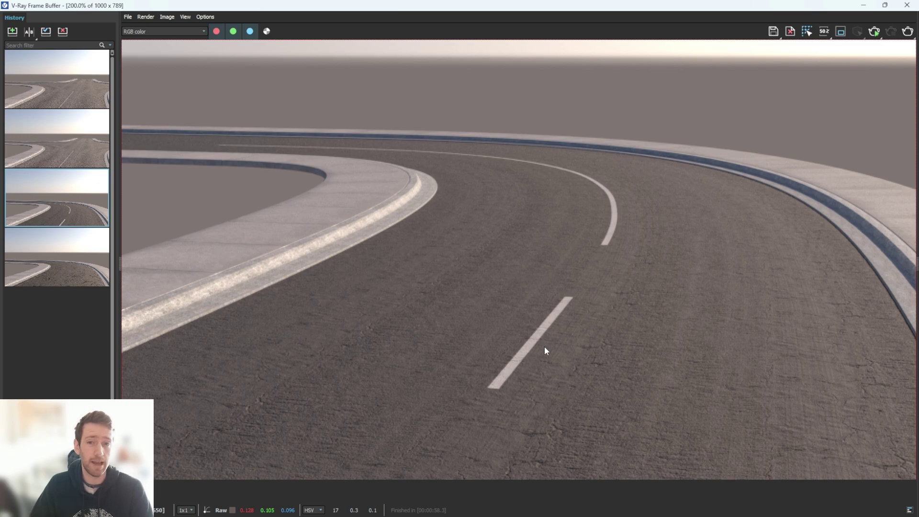
{"action": "scroll", "coordinate": [565, 406], "scroll_direction": "up", "scroll_amount": 1}
{"action": "scroll", "coordinate": [588, 365], "scroll_direction": "down", "scroll_amount": 1}
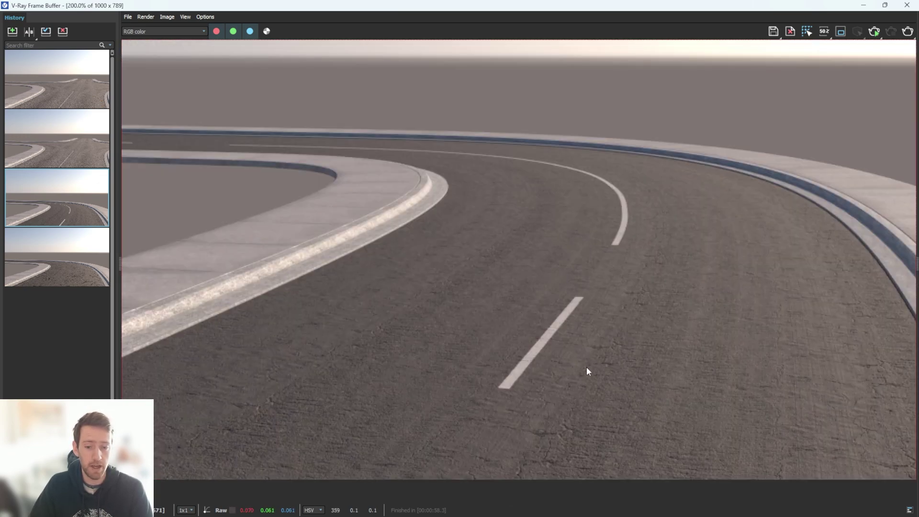
- Load the two road junction renders from the history and compare their asphalt detail, with and without scattered leaves
{"action": "left_click", "coordinate": [60, 74]}
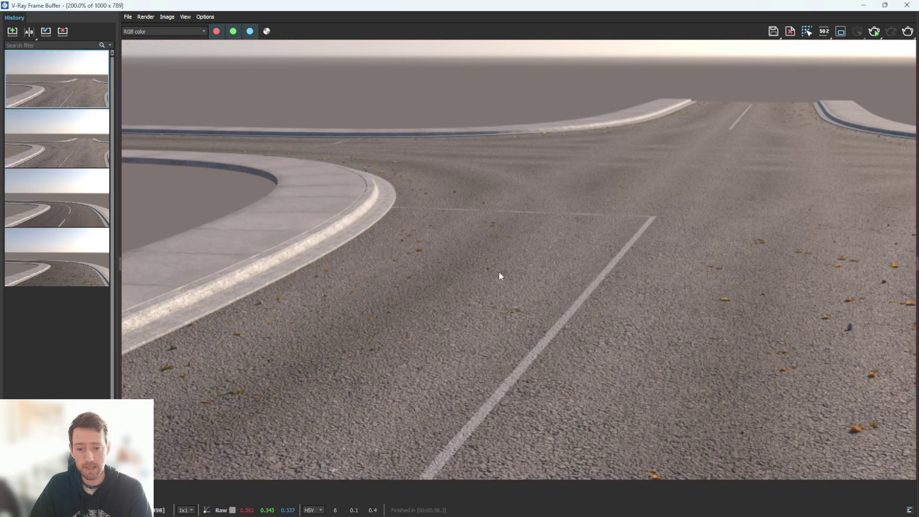
{"action": "scroll", "coordinate": [526, 287], "scroll_direction": "down", "scroll_amount": 1}
{"action": "scroll", "coordinate": [611, 410], "scroll_direction": "up", "scroll_amount": 1}
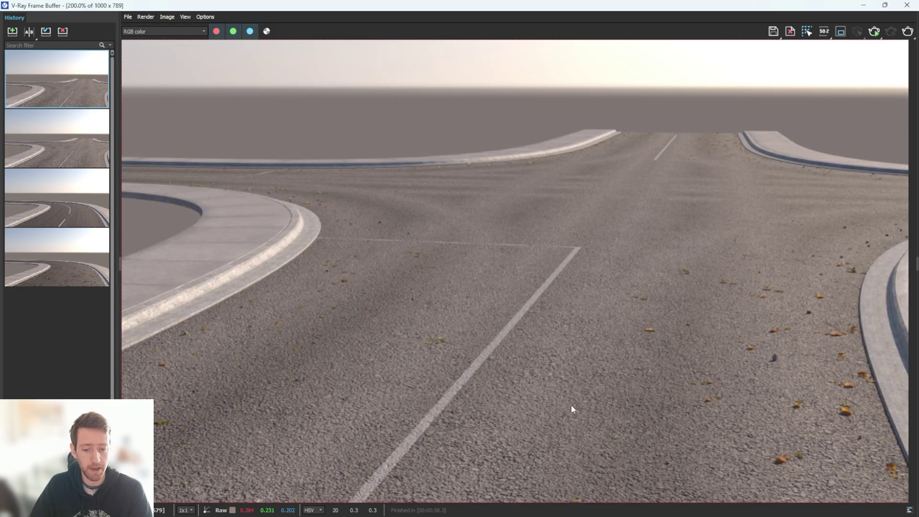
{"action": "scroll", "coordinate": [449, 248], "scroll_direction": "down", "scroll_amount": 1}
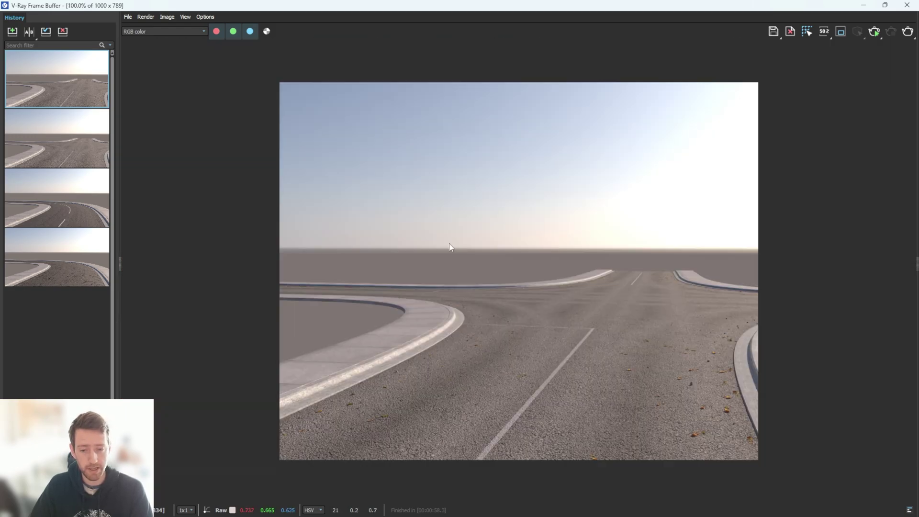
{"action": "scroll", "coordinate": [460, 374], "scroll_direction": "up", "scroll_amount": 1}
{"action": "left_click", "coordinate": [66, 143]}
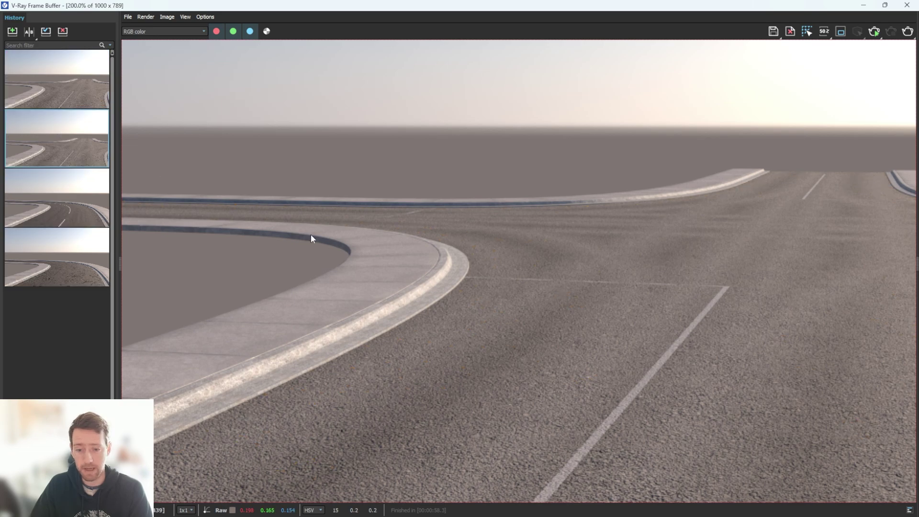
{"action": "scroll", "coordinate": [535, 310], "scroll_direction": "down", "scroll_amount": 1}
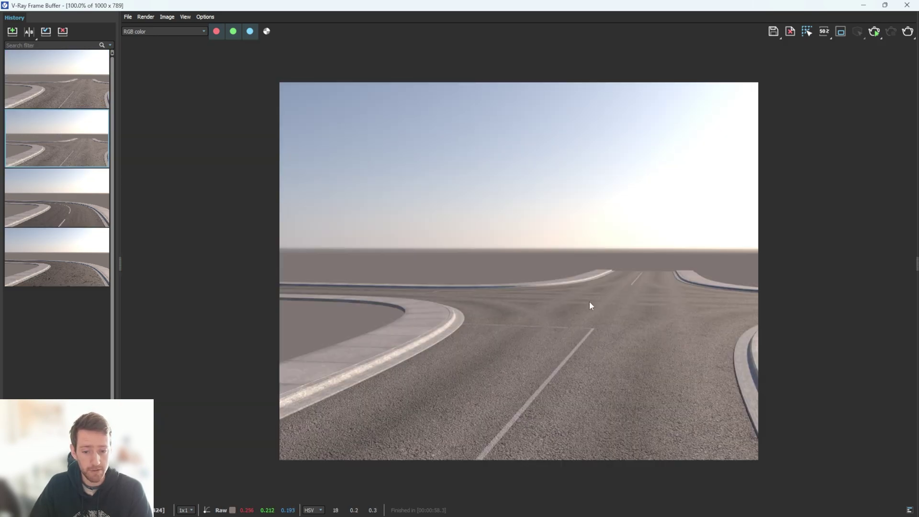
{"action": "scroll", "coordinate": [590, 301], "scroll_direction": "up", "scroll_amount": 1}
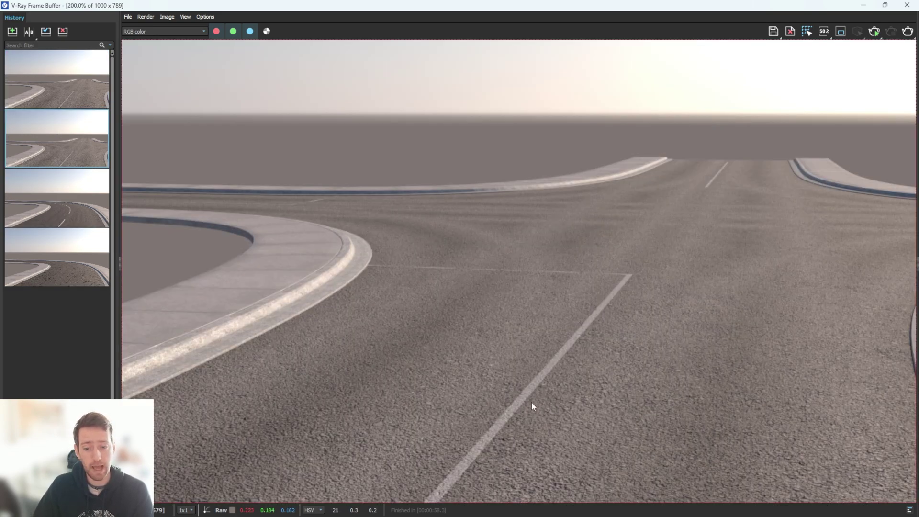
{"action": "scroll", "coordinate": [589, 311], "scroll_direction": "down", "scroll_amount": 1}
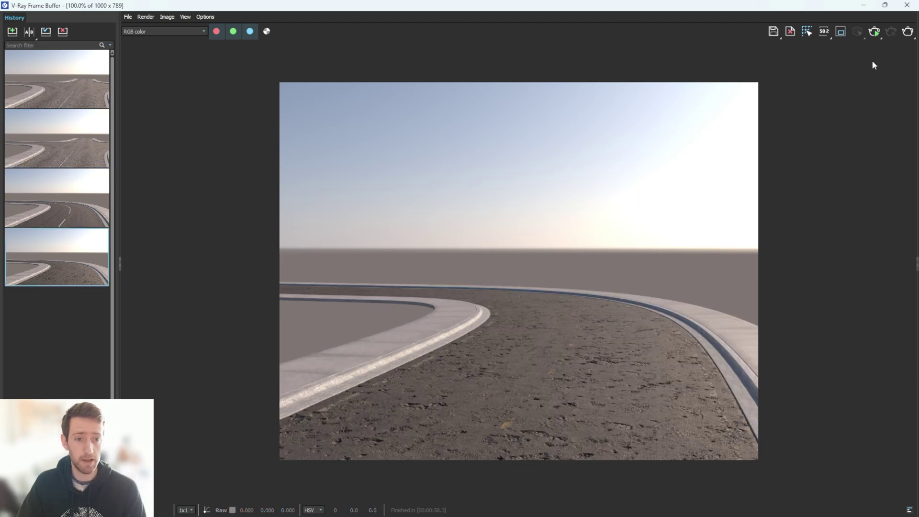
- Close the frame buffer, isolate roadMain_worn, and review its Line, Sweep, Edit Poly and VRayDisplacementMod levels
{"action": "left_click", "coordinate": [907, 5]}
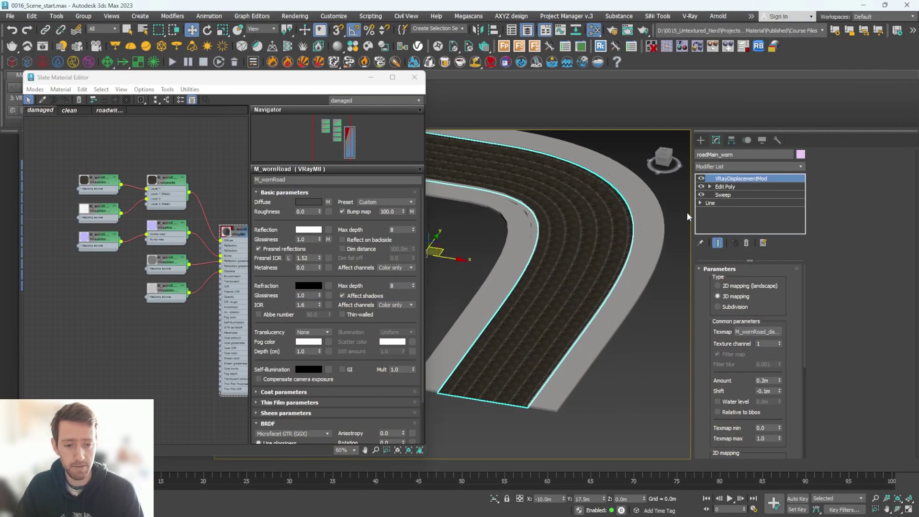
{"action": "left_click", "coordinate": [726, 202]}
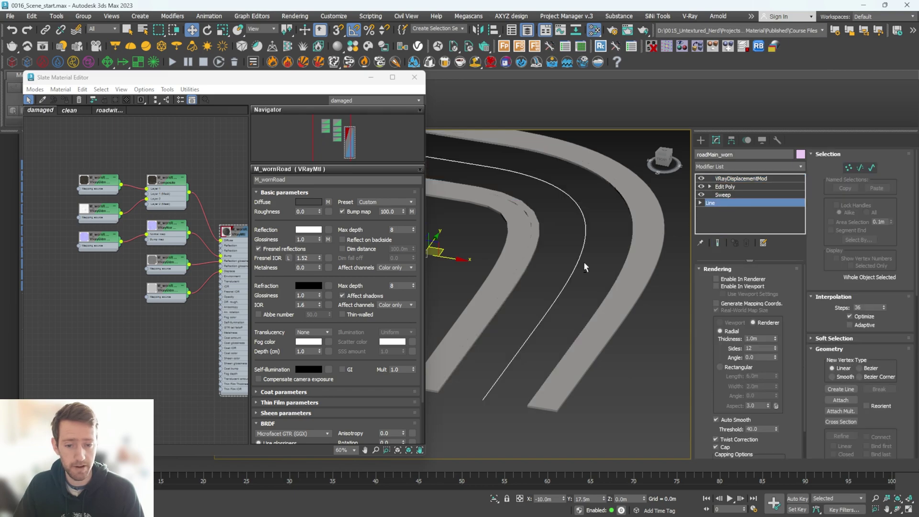
{"action": "key", "text": "alt+q"}
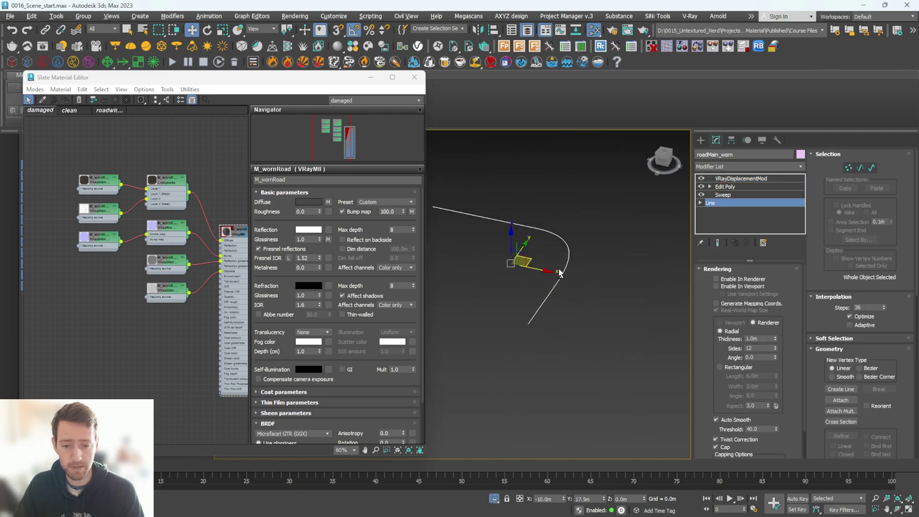
{"action": "left_click", "coordinate": [723, 195]}
{"action": "left_click", "coordinate": [731, 187]}
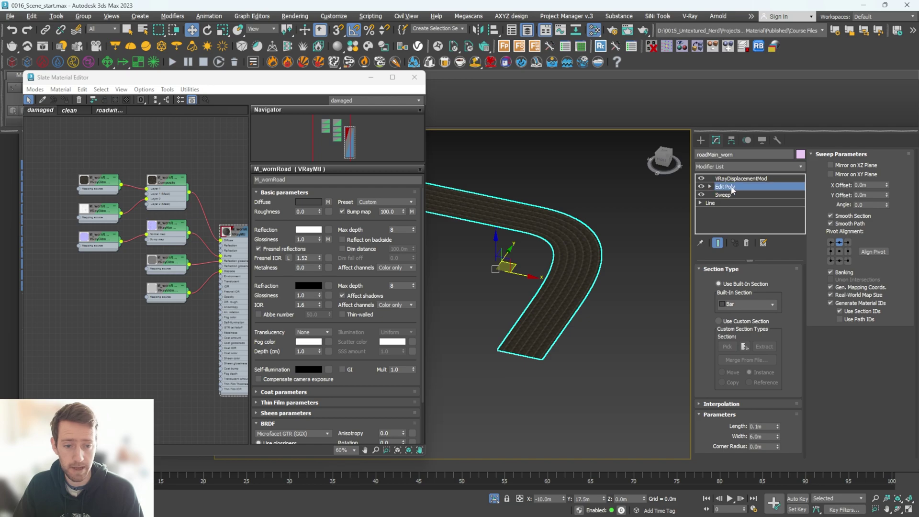
{"action": "scroll", "coordinate": [539, 323], "scroll_direction": "up", "scroll_amount": 2}
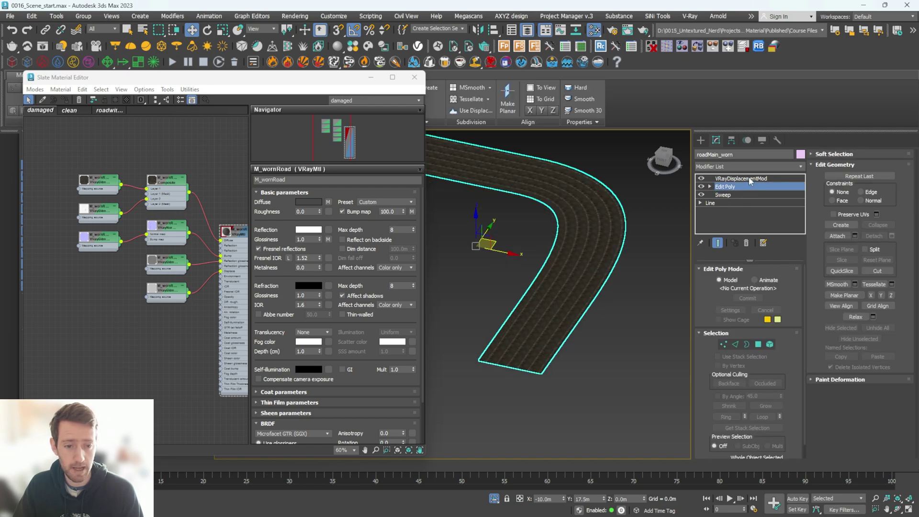
{"action": "left_click", "coordinate": [741, 179]}
{"action": "scroll", "coordinate": [542, 257], "scroll_direction": "up", "scroll_amount": 4}
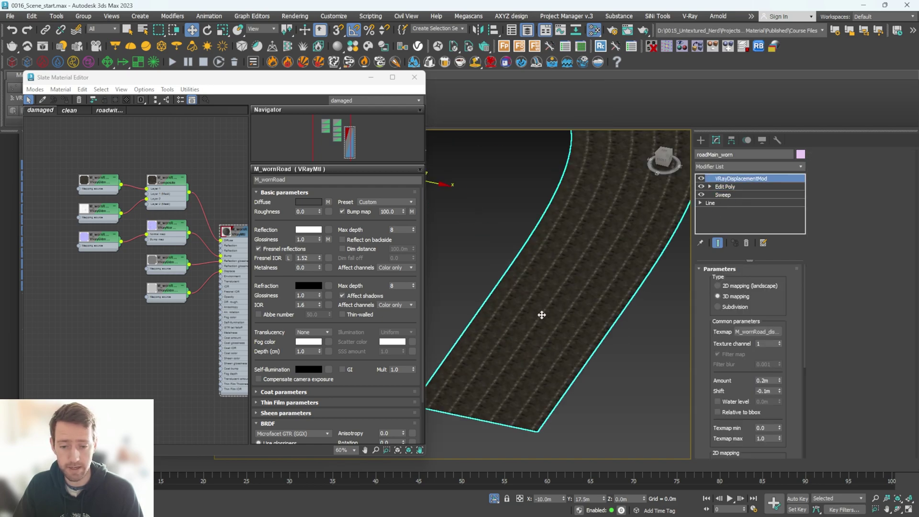
- Open the M_wornRoad_diffuse bitmap's settings and examine its texture image in the preview
{"action": "double_click", "coordinate": [99, 185]}
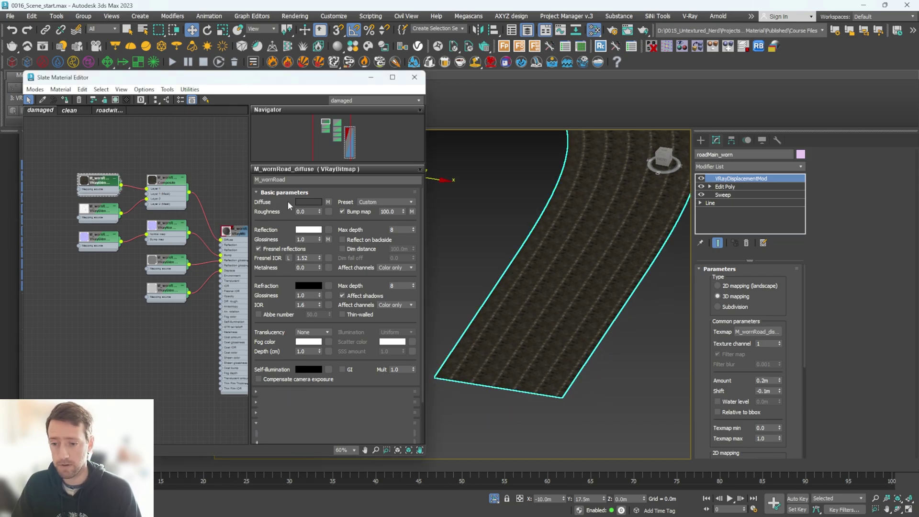
{"action": "left_click", "coordinate": [360, 223]}
{"action": "scroll", "coordinate": [500, 220], "scroll_direction": "down", "scroll_amount": 3}
{"action": "scroll", "coordinate": [490, 226], "scroll_direction": "up", "scroll_amount": 3}
{"action": "scroll", "coordinate": [479, 257], "scroll_direction": "down", "scroll_amount": 3}
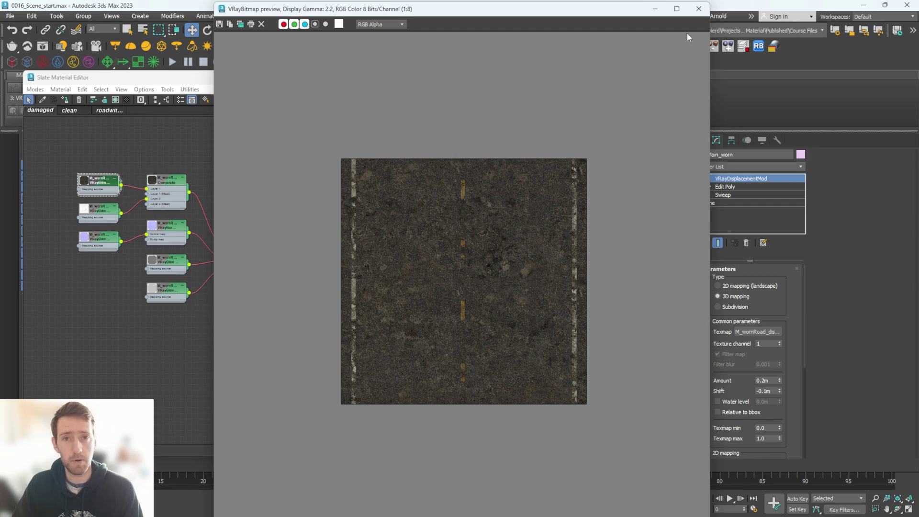
{"action": "left_click", "coordinate": [699, 10]}
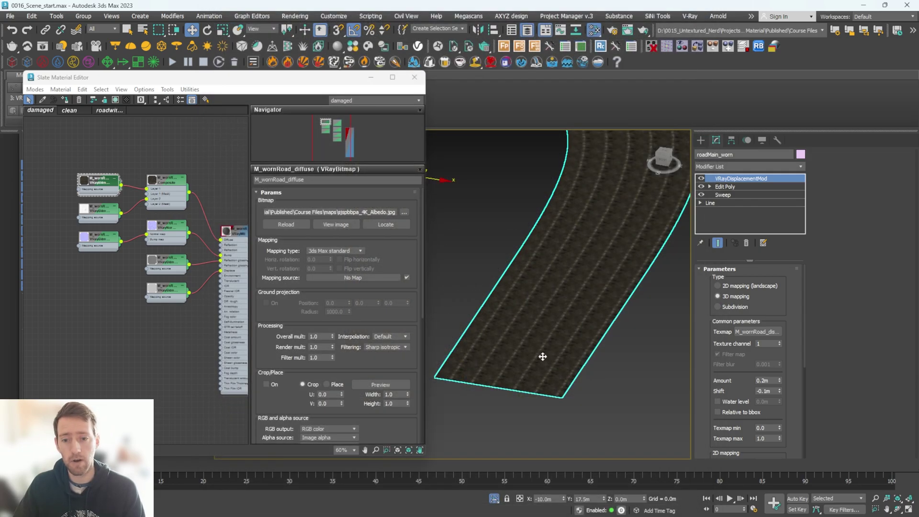
- Review the worn road's Sweep mapping settings and base Line, and check the texture placement in the last render
{"action": "left_click", "coordinate": [731, 195]}
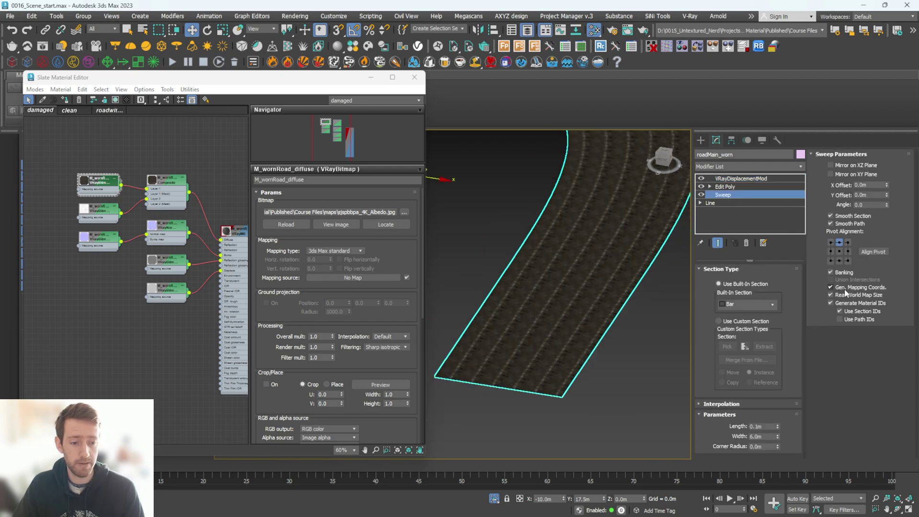
{"action": "middle_click_drag", "start_coordinate": [568, 224], "coordinate": [560, 307]}
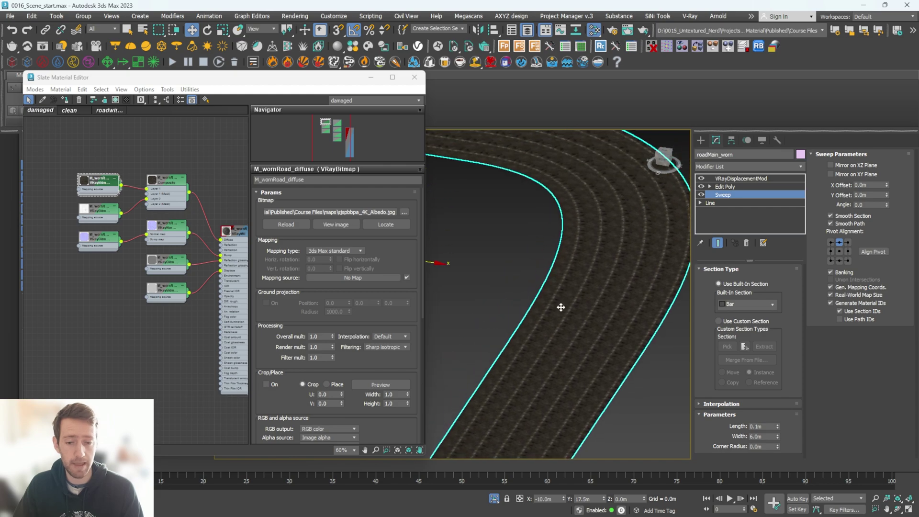
{"action": "middle_click_drag", "start_coordinate": [476, 236], "coordinate": [497, 261]}
{"action": "left_click", "coordinate": [28, 46]}
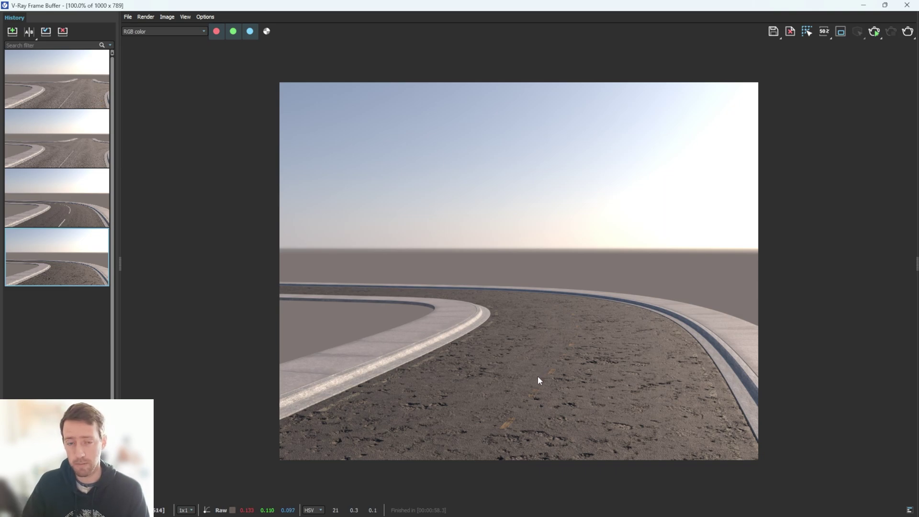
{"action": "left_click", "coordinate": [907, 5]}
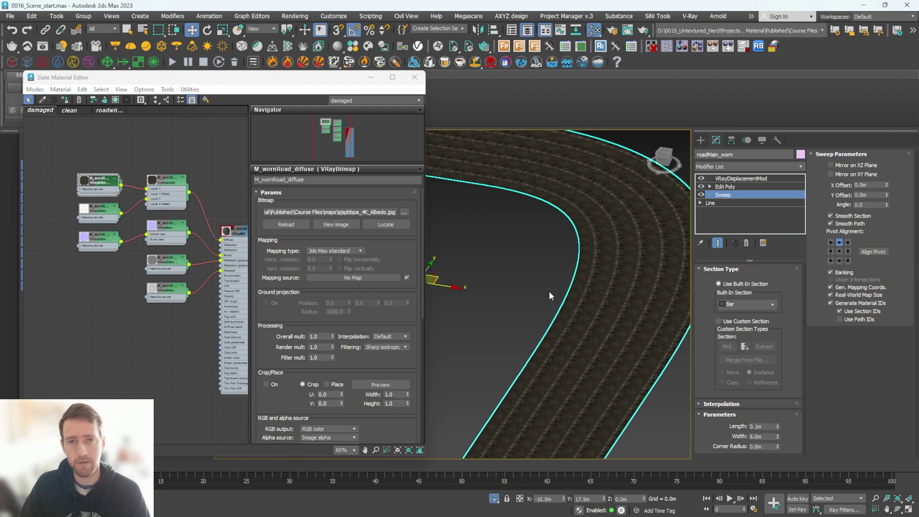
{"action": "left_click", "coordinate": [713, 203]}
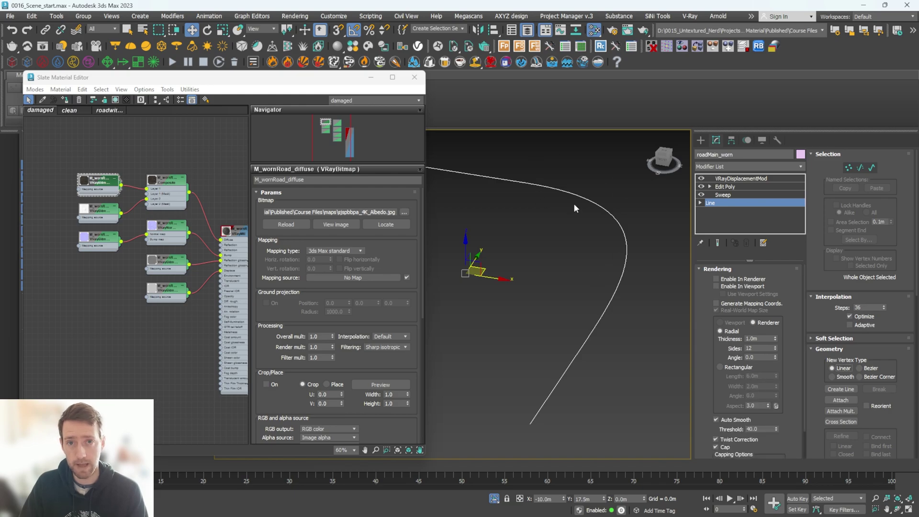
{"action": "left_click", "coordinate": [723, 195]}
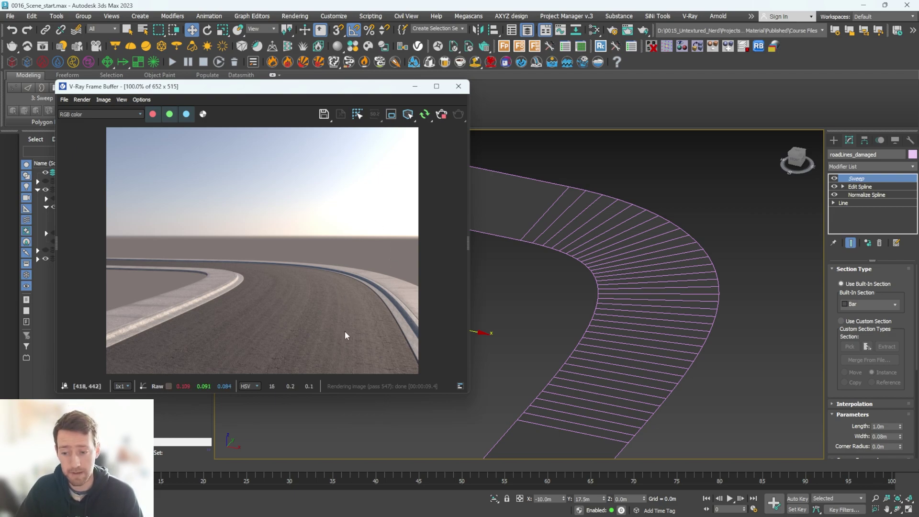
- Inspect the curve of the damaged road lines in the viewport, stop the interactive render and close the frame buffer
{"action": "middle_click_drag", "start_coordinate": [607, 243], "coordinate": [653, 262]}
{"action": "scroll", "coordinate": [315, 301], "scroll_direction": "up", "scroll_amount": 1}
{"action": "scroll", "coordinate": [297, 313], "scroll_direction": "down", "scroll_amount": 2}
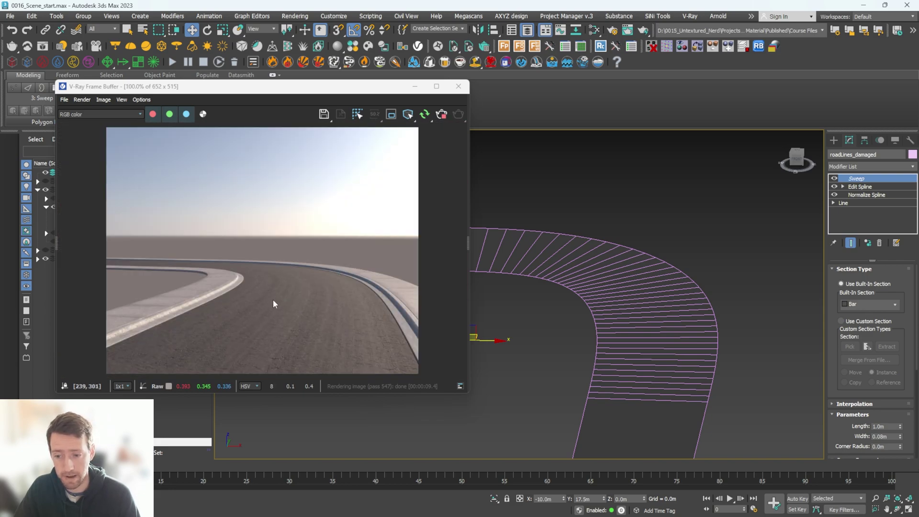
{"action": "left_click", "coordinate": [441, 114]}
{"action": "left_click", "coordinate": [460, 89]}
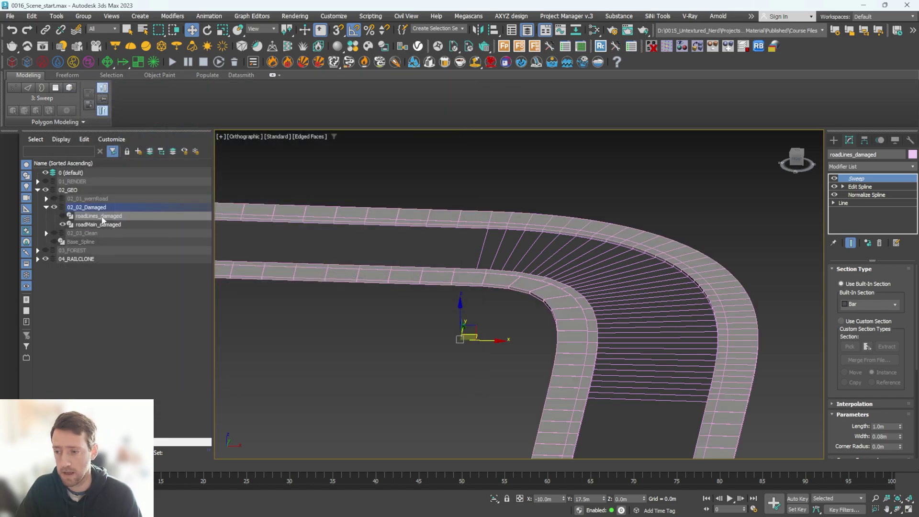
- Unhide roadLines_damaged and examine how its swept bars follow the curve and pass through the damaged road surface
{"action": "left_click", "coordinate": [61, 216]}
{"action": "middle_click_drag", "start_coordinate": [617, 297], "coordinate": [565, 352], "text": "alt"}
{"action": "middle_click_drag", "start_coordinate": [654, 354], "coordinate": [647, 278]}
{"action": "scroll", "coordinate": [647, 277], "scroll_direction": "up", "scroll_amount": 3}
{"action": "middle_click_drag", "start_coordinate": [526, 262], "coordinate": [570, 225], "text": "alt"}
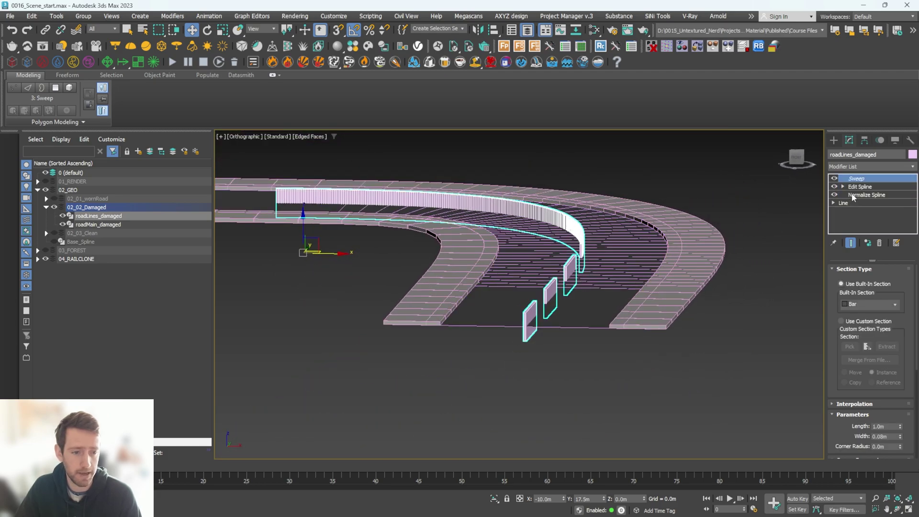
{"action": "middle_click_drag", "start_coordinate": [593, 293], "coordinate": [602, 274], "text": "alt"}
{"action": "scroll", "coordinate": [590, 269], "scroll_direction": "up", "scroll_amount": 4}
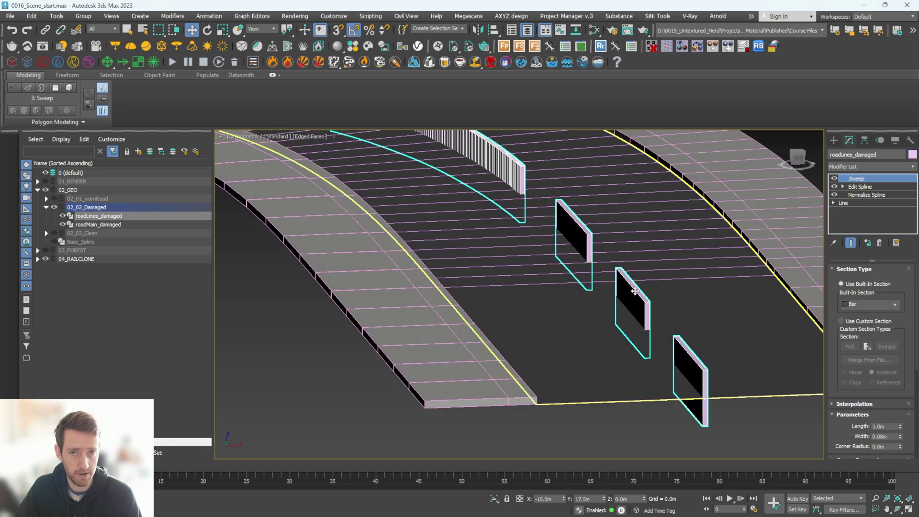
{"action": "middle_click_drag", "start_coordinate": [352, 248], "coordinate": [335, 253], "text": "alt"}
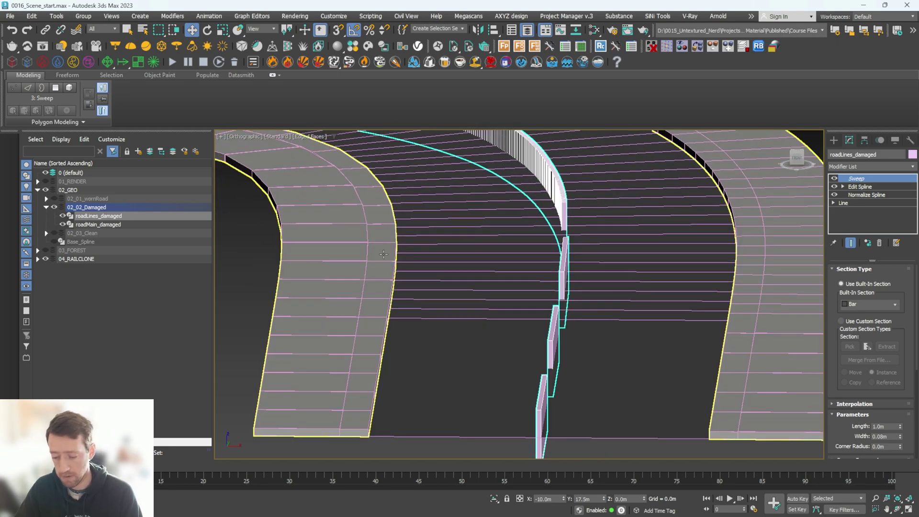
- Create a VRayDistanceTex map below the M_tarmacDamaged material's nodes and add roadLines_damaged to its objects
{"action": "key", "text": "m"}
{"action": "middle_click_drag", "start_coordinate": [210, 261], "coordinate": [212, 265]}
{"action": "left_click_drag", "start_coordinate": [185, 276], "coordinate": [191, 242]}
{"action": "scroll", "coordinate": [200, 251], "scroll_direction": "up", "scroll_amount": 3}
{"action": "middle_click_drag", "start_coordinate": [226, 317], "coordinate": [201, 291]}
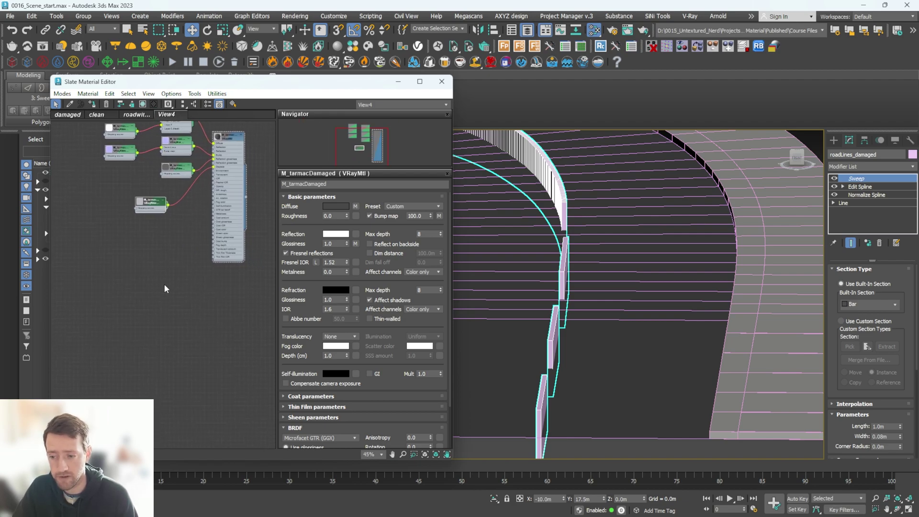
{"action": "right_click", "coordinate": [164, 288]}
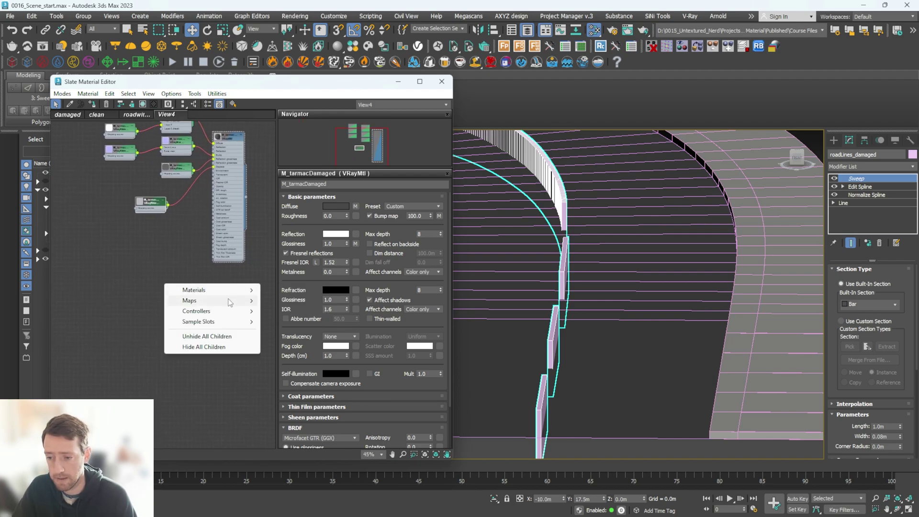
{"action": "mouse_move", "coordinate": [242, 300]}
{"action": "mouse_move", "coordinate": [314, 368]}
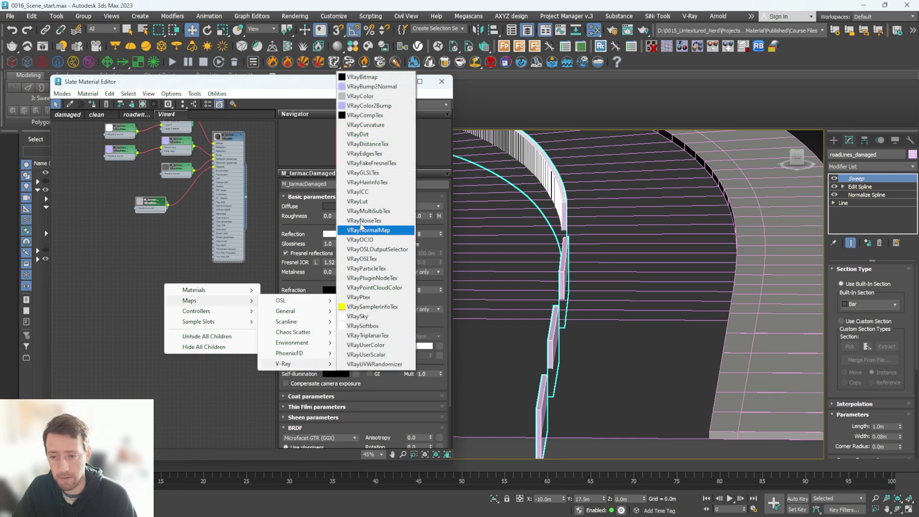
{"action": "left_click", "coordinate": [376, 144]}
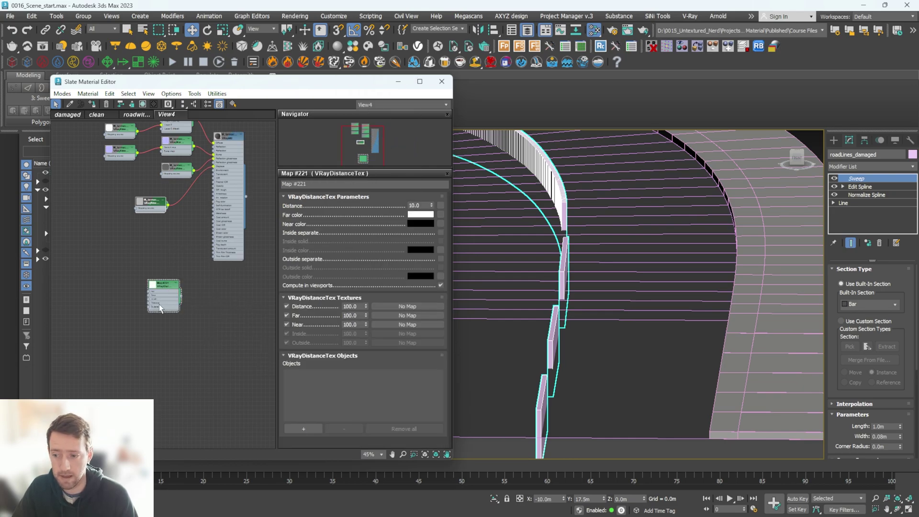
{"action": "scroll", "coordinate": [159, 304], "scroll_direction": "up", "scroll_amount": 3}
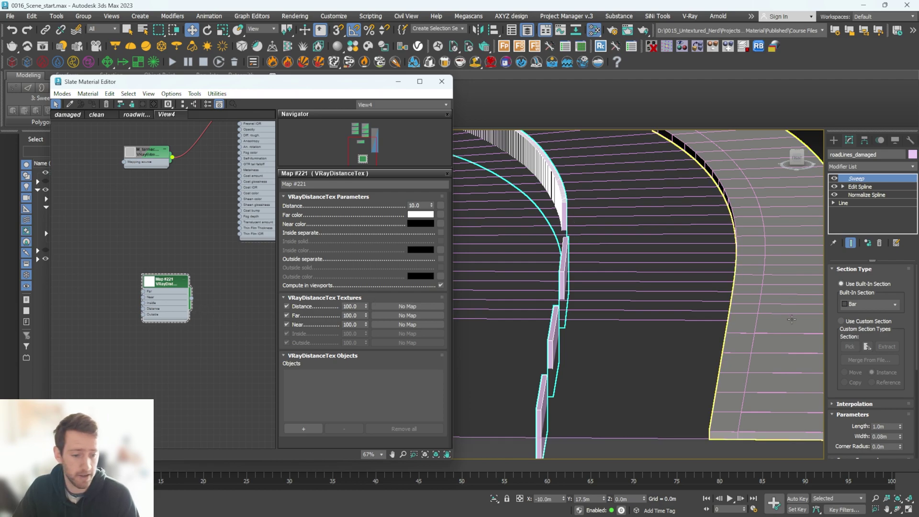
{"action": "left_click", "coordinate": [303, 429]}
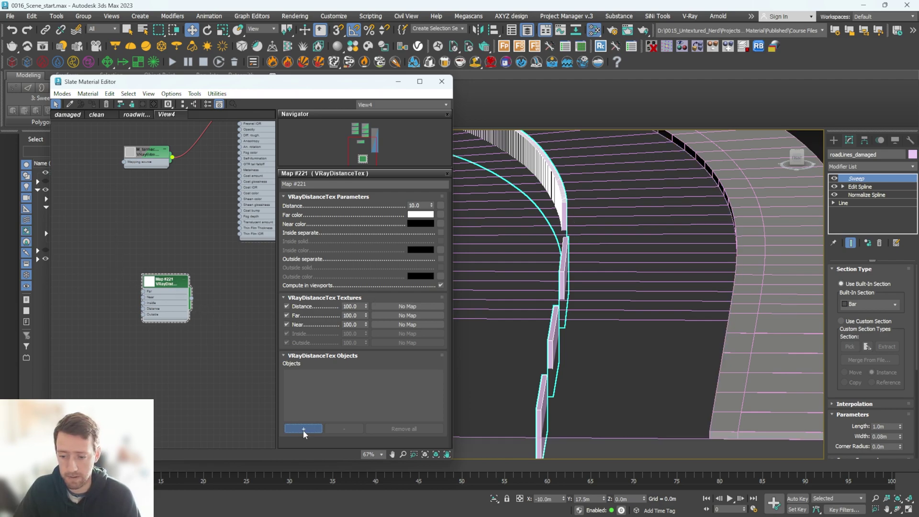
{"action": "left_click", "coordinate": [570, 185]}
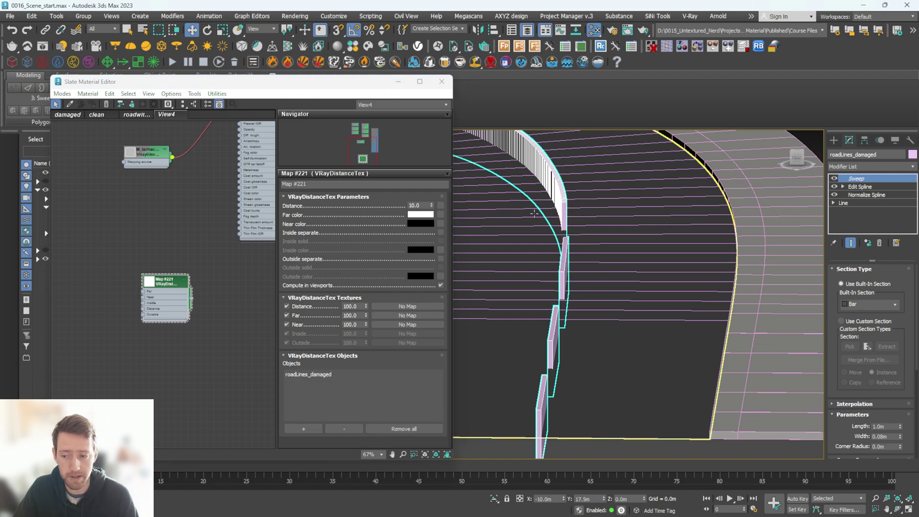
- Connect the distance map to the Diffuse input of M_tarmacDamaged and start an interactive render to preview it
{"action": "middle_click_drag", "start_coordinate": [181, 250], "coordinate": [167, 304]}
{"action": "left_click_drag", "start_coordinate": [158, 333], "coordinate": [140, 302]}
{"action": "middle_click_drag", "start_coordinate": [156, 264], "coordinate": [156, 322]}
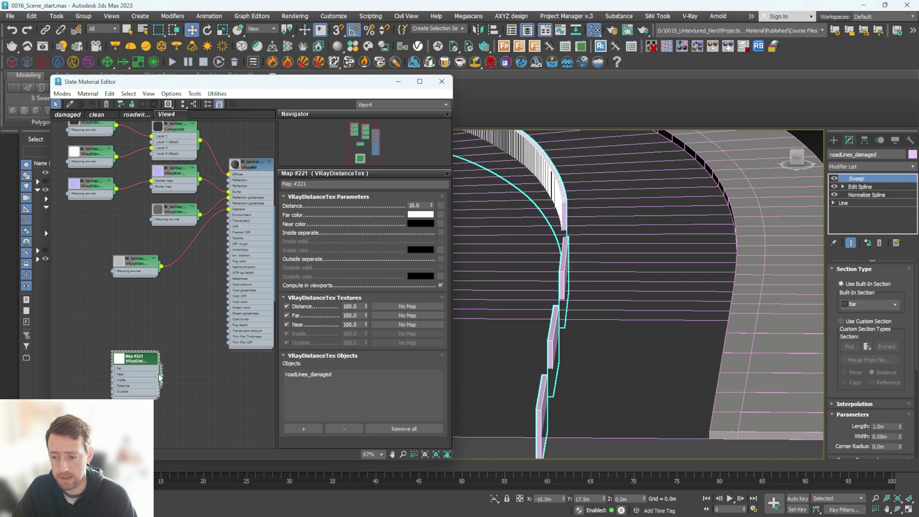
{"action": "left_click_drag", "start_coordinate": [161, 378], "coordinate": [229, 175]}
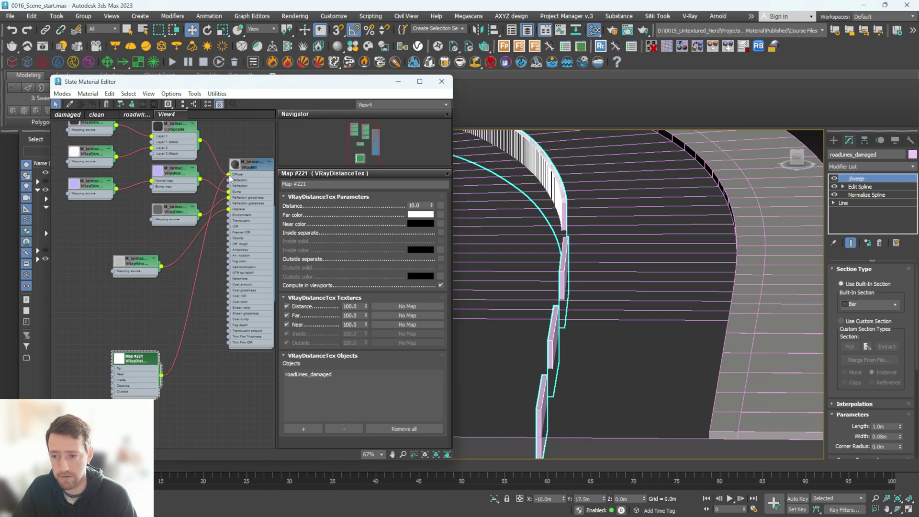
{"action": "key", "text": "shift+q"}
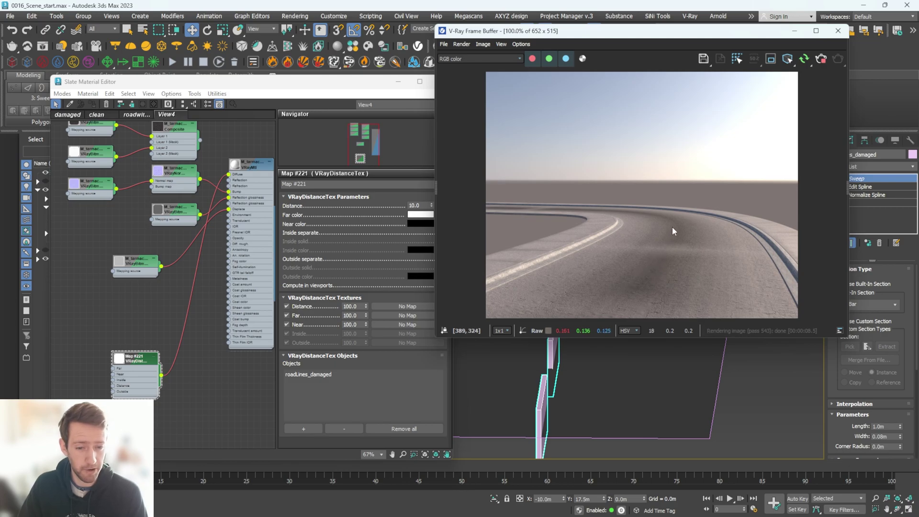
- Set the distance map's Distance to 1.0 and swap its colours so Far is black and Near is white
{"action": "left_click", "coordinate": [415, 206]}
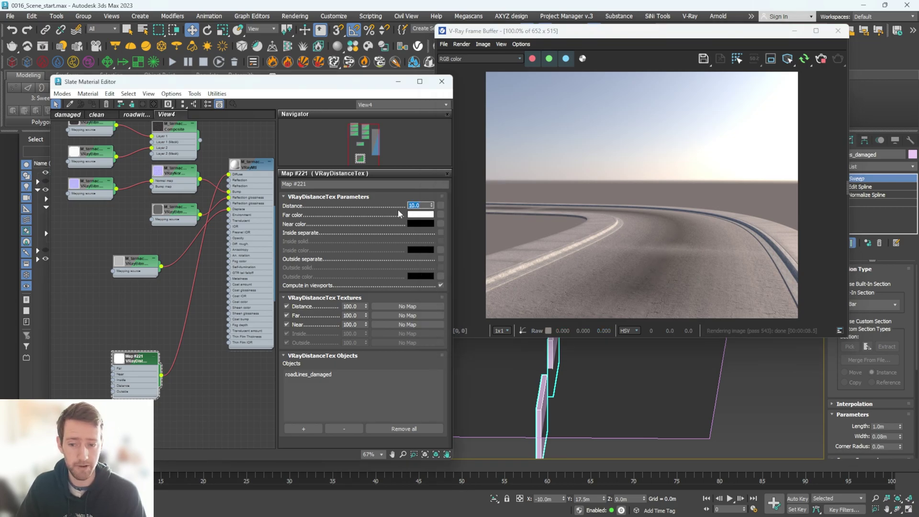
{"action": "type", "text": "1"}
{"action": "key", "text": "Return"}
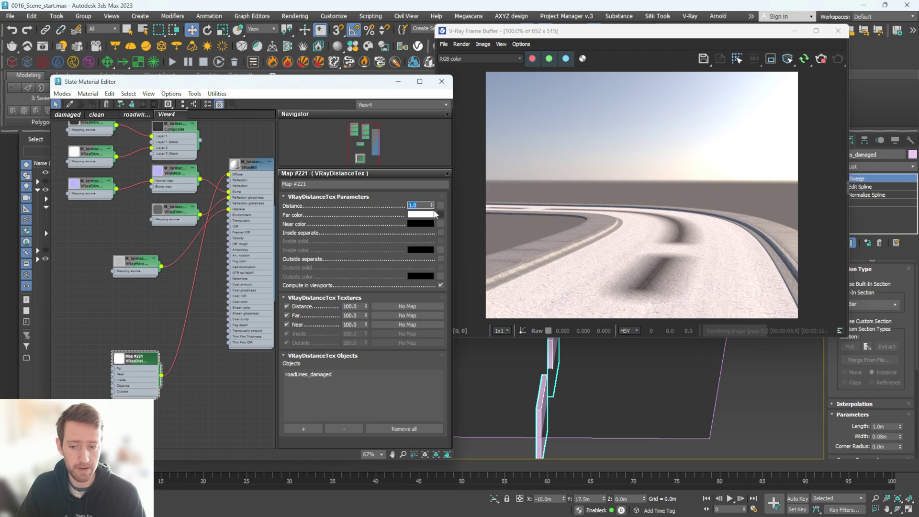
{"action": "left_click", "coordinate": [419, 216]}
{"action": "left_click_drag", "start_coordinate": [420, 225], "coordinate": [420, 224]}
{"action": "left_click", "coordinate": [454, 228]}
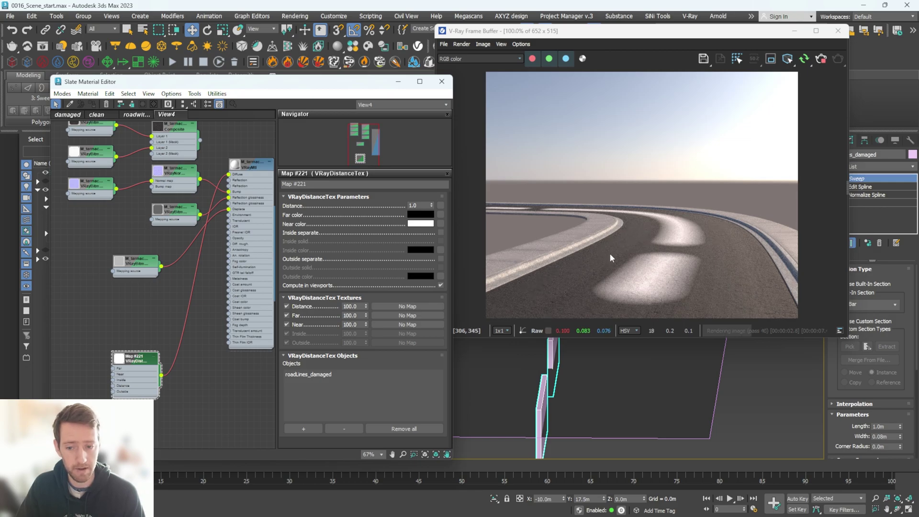
- Set Distance to 0, enable Inside separate and Inside solid, and make the inside colour white
{"action": "left_click_drag", "start_coordinate": [422, 206], "coordinate": [386, 205]}
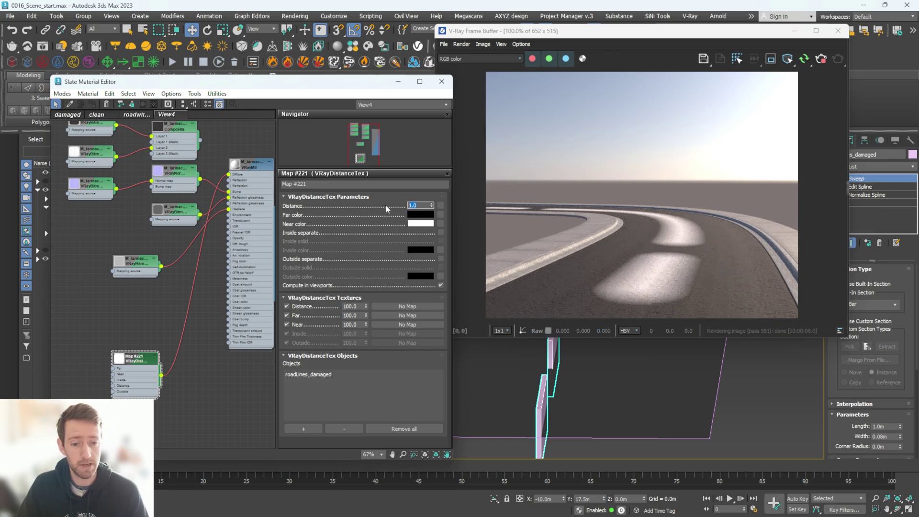
{"action": "type", "text": "0"}
{"action": "key", "text": "Return"}
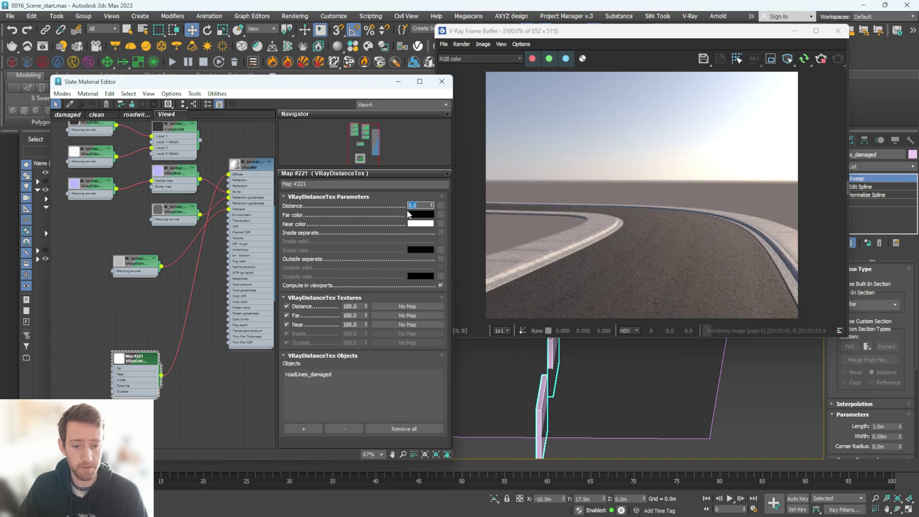
{"action": "left_click", "coordinate": [439, 232]}
{"action": "left_click", "coordinate": [440, 241]}
{"action": "left_click", "coordinate": [419, 251]}
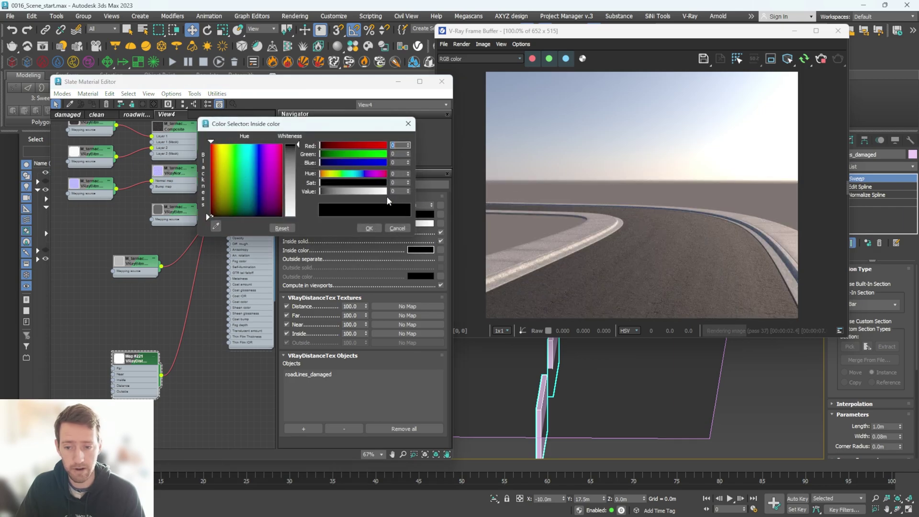
{"action": "left_click_drag", "start_coordinate": [298, 145], "coordinate": [300, 219]}
{"action": "left_click", "coordinate": [369, 229]}
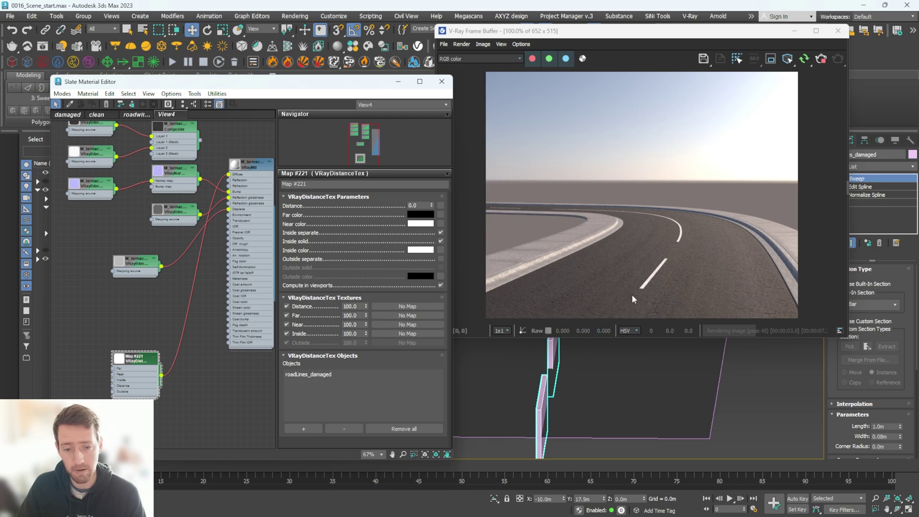
- Examine the sharpness and curvature of the white road lines up close in the interactive render
{"action": "scroll", "coordinate": [658, 280], "scroll_direction": "up", "scroll_amount": 1}
{"action": "scroll", "coordinate": [661, 282], "scroll_direction": "up", "scroll_amount": 1}
{"action": "scroll", "coordinate": [668, 284], "scroll_direction": "down", "scroll_amount": 1}
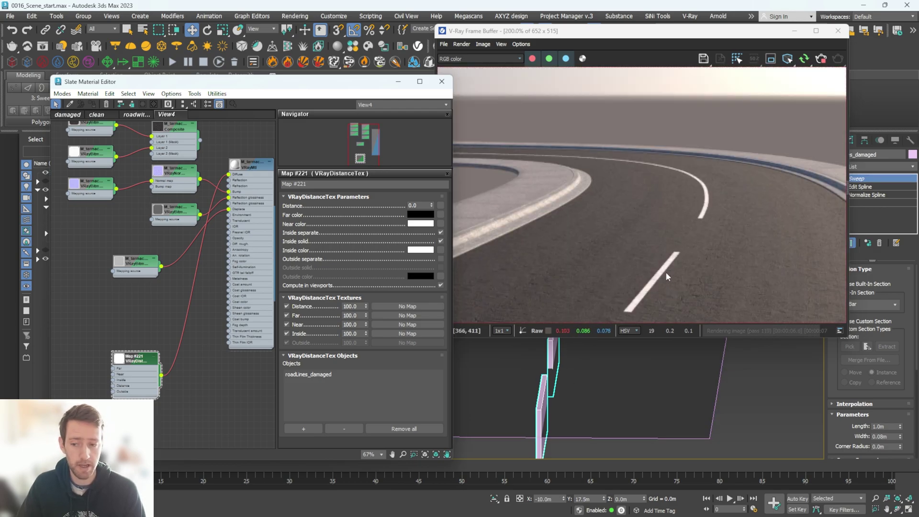
{"action": "scroll", "coordinate": [666, 272], "scroll_direction": "down", "scroll_amount": 1}
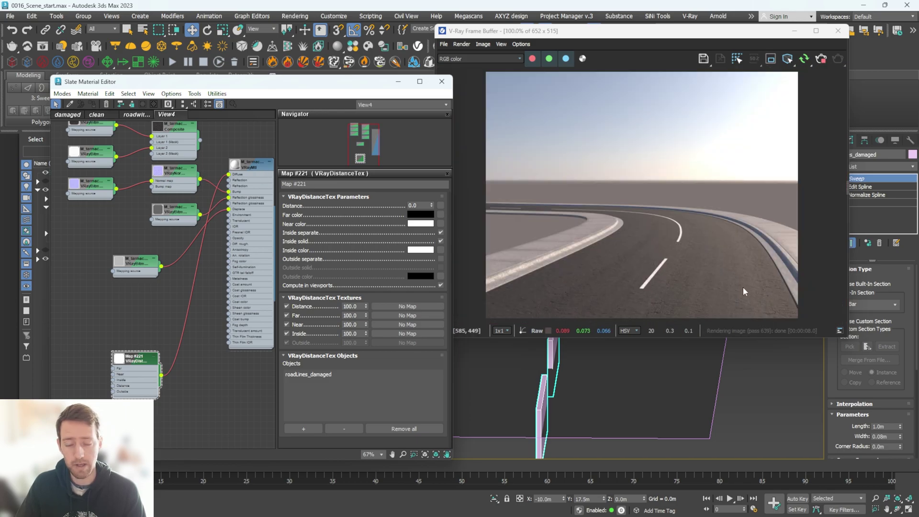
{"action": "scroll", "coordinate": [665, 280], "scroll_direction": "up", "scroll_amount": 2}
{"action": "scroll", "coordinate": [636, 282], "scroll_direction": "down", "scroll_amount": 1}
{"action": "scroll", "coordinate": [653, 262], "scroll_direction": "up", "scroll_amount": 1}
{"action": "scroll", "coordinate": [647, 258], "scroll_direction": "down", "scroll_amount": 1}
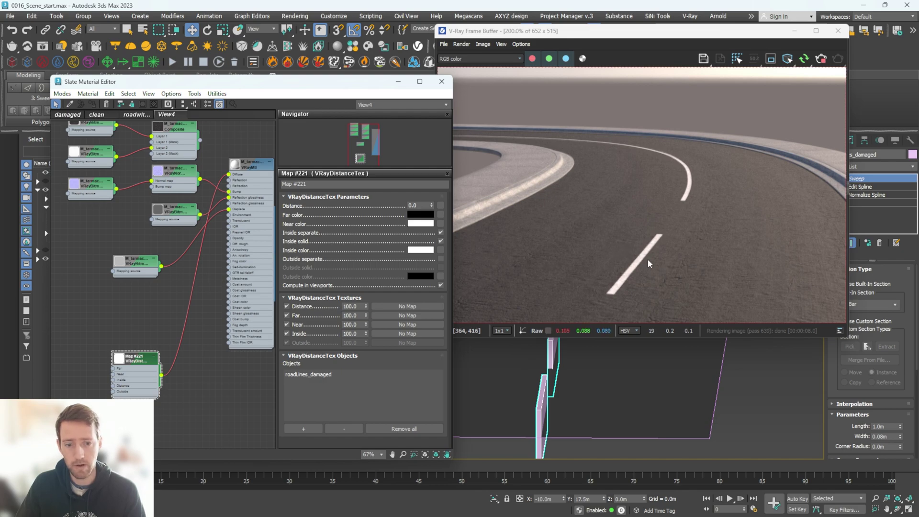
{"action": "left_click", "coordinate": [587, 507]}
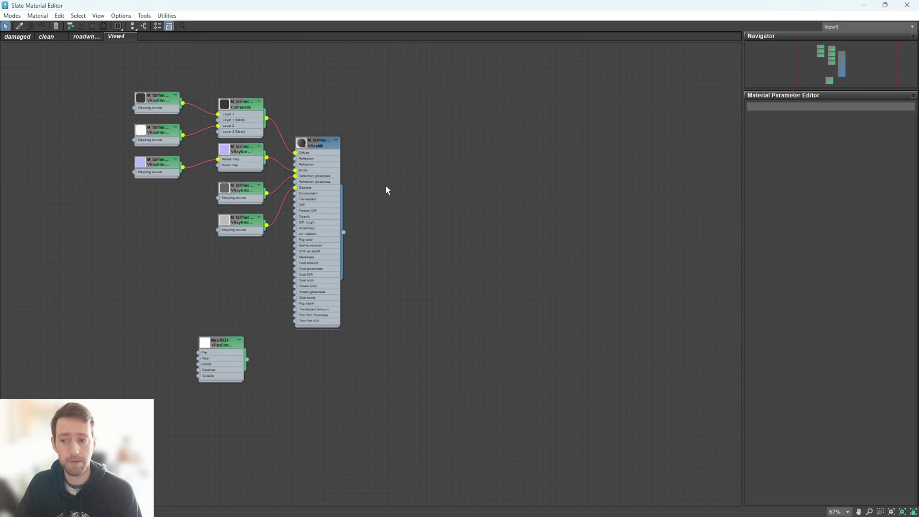
- Create a VRayBlendMtl from the M_tarmacDamaged output, with the tarmac connected as its base material
{"action": "middle_click_drag", "start_coordinate": [386, 186], "coordinate": [398, 178]}
{"action": "left_click_drag", "start_coordinate": [235, 332], "coordinate": [254, 357]}
{"action": "left_click_drag", "start_coordinate": [357, 224], "coordinate": [392, 205]}
{"action": "mouse_move", "coordinate": [512, 234]}
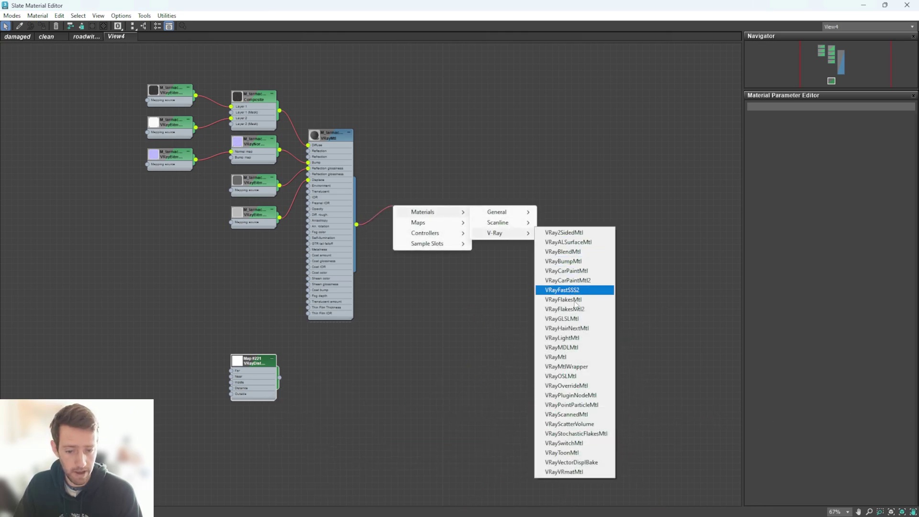
{"action": "left_click", "coordinate": [574, 251]}
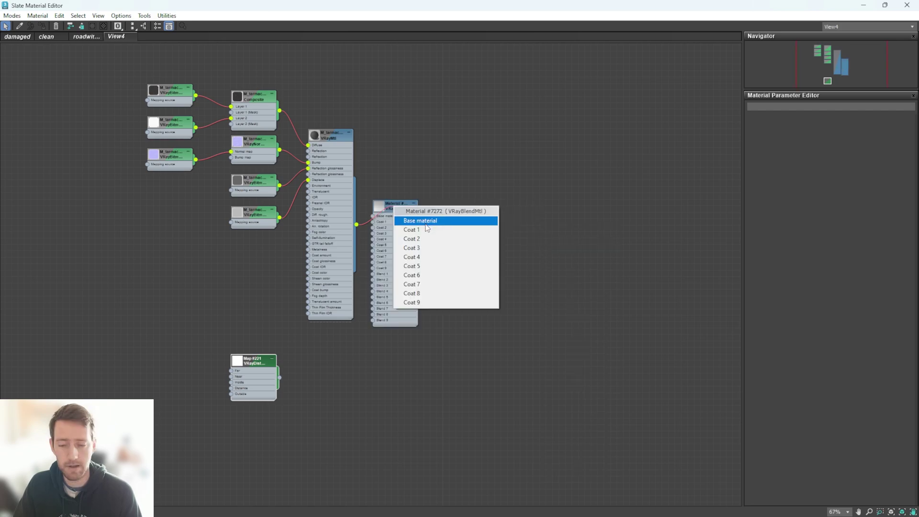
{"action": "left_click", "coordinate": [429, 222]}
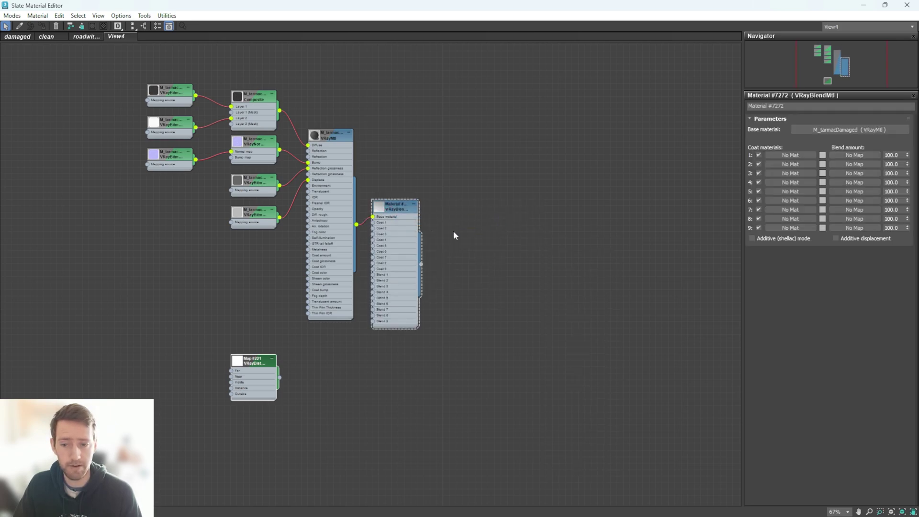
{"action": "left_click_drag", "start_coordinate": [401, 213], "coordinate": [433, 232]}
- Assign the VRayBlendMtl to roadMain_damaged and move its node lower in the graph, clear of the tarmac nodes
{"action": "left_click_drag", "start_coordinate": [520, 7], "coordinate": [354, 57]}
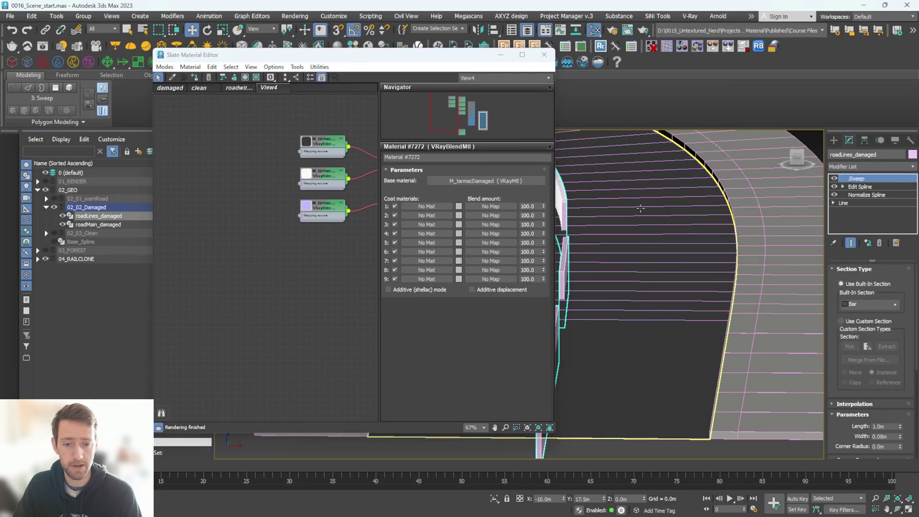
{"action": "middle_click_drag", "start_coordinate": [310, 156], "coordinate": [158, 139]}
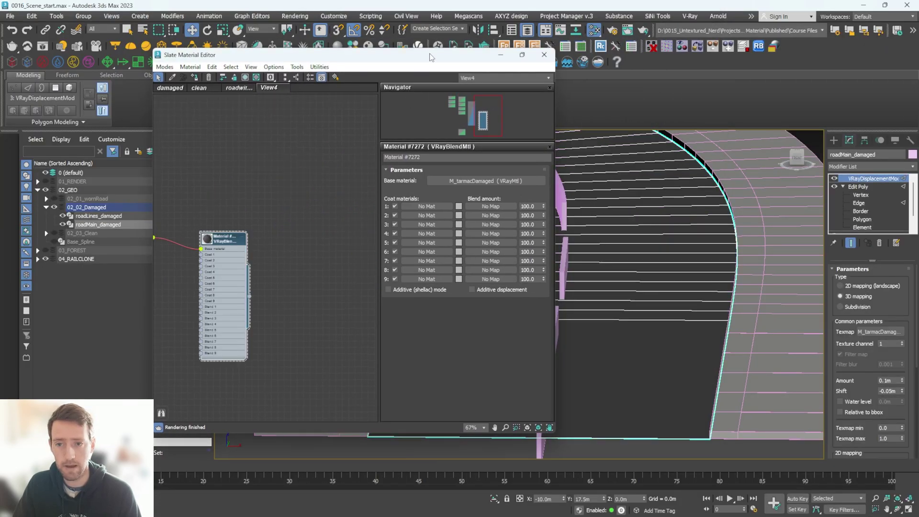
{"action": "double_click", "coordinate": [430, 54]}
{"action": "scroll", "coordinate": [280, 251], "scroll_direction": "down", "scroll_amount": 2}
{"action": "middle_click_drag", "start_coordinate": [300, 241], "coordinate": [559, 214]}
{"action": "scroll", "coordinate": [371, 205], "scroll_direction": "up", "scroll_amount": 3}
{"action": "middle_click_drag", "start_coordinate": [375, 188], "coordinate": [386, 207]}
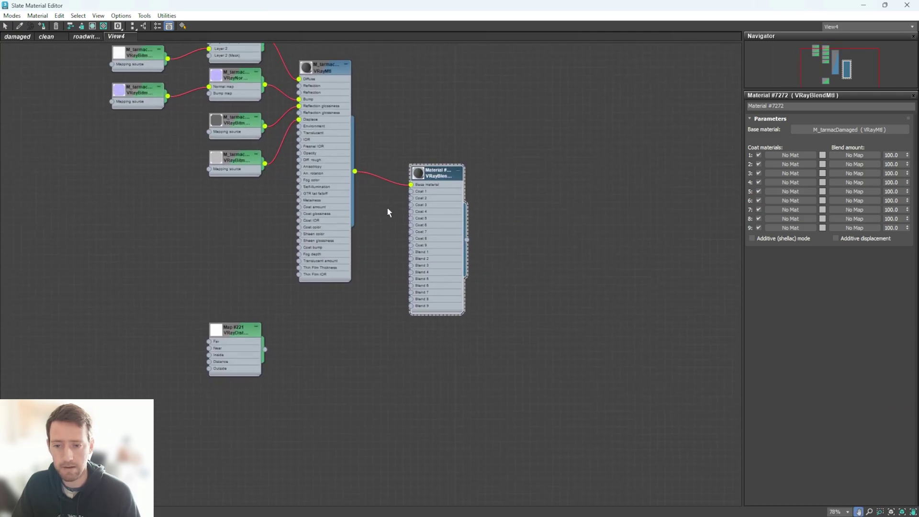
{"action": "left_click_drag", "start_coordinate": [437, 171], "coordinate": [457, 313]}
{"action": "scroll", "coordinate": [443, 216], "scroll_direction": "down", "scroll_amount": 1}
{"action": "middle_click_drag", "start_coordinate": [430, 283], "coordinate": [451, 230]}
- Search the V-Ray Material Library for "paint" and bring Wall_Paint_Fine_Grain_01_White_1m from WallPaint & Wallpaper into the material graph
{"action": "double_click", "coordinate": [447, 7]}
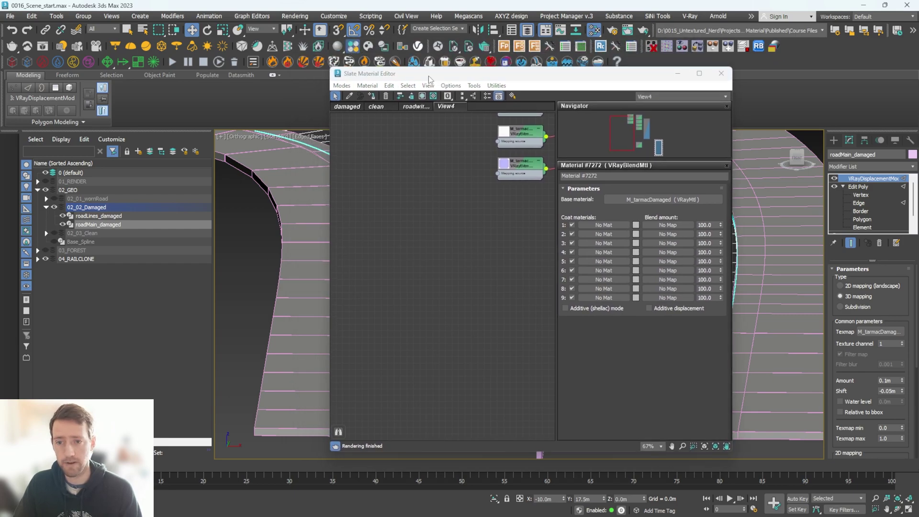
{"action": "left_click", "coordinate": [422, 97]}
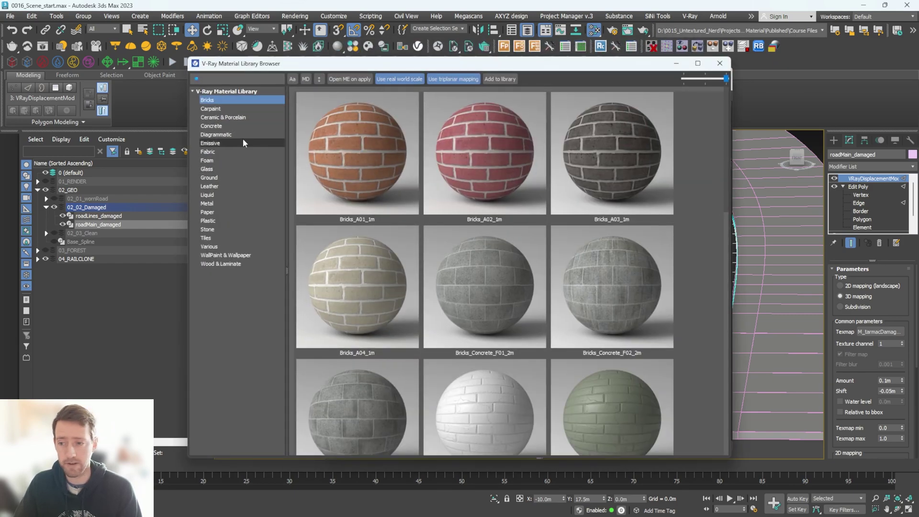
{"action": "left_click", "coordinate": [225, 80]}
{"action": "type", "text": "paint"}
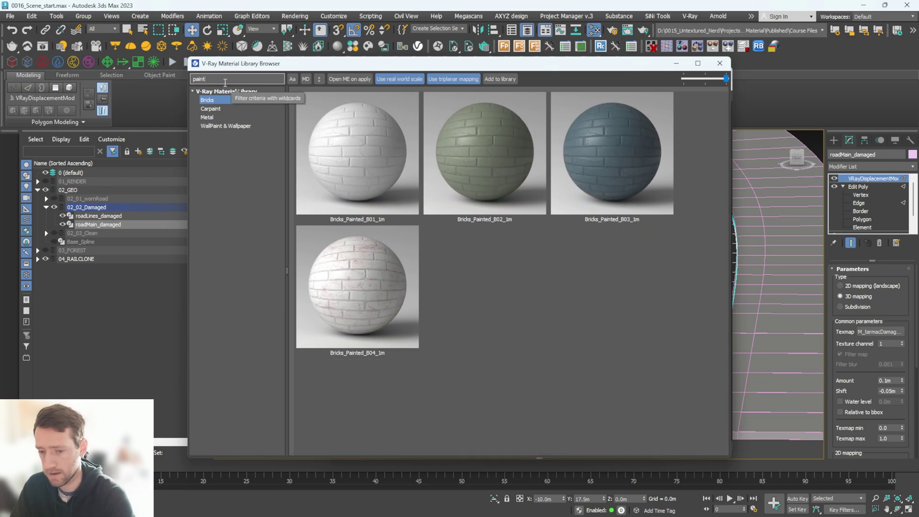
{"action": "left_click", "coordinate": [223, 127]}
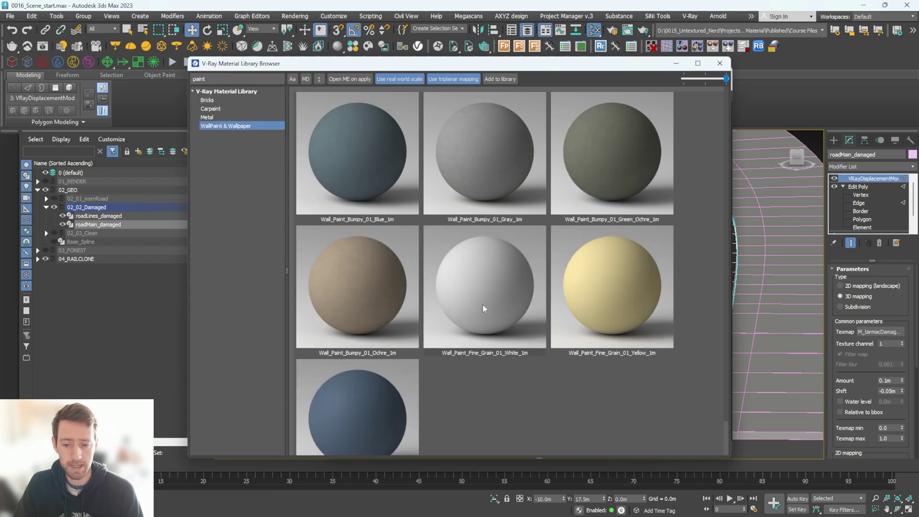
{"action": "left_click_drag", "start_coordinate": [559, 66], "coordinate": [308, 76]}
{"action": "left_click_drag", "start_coordinate": [230, 279], "coordinate": [500, 255]}
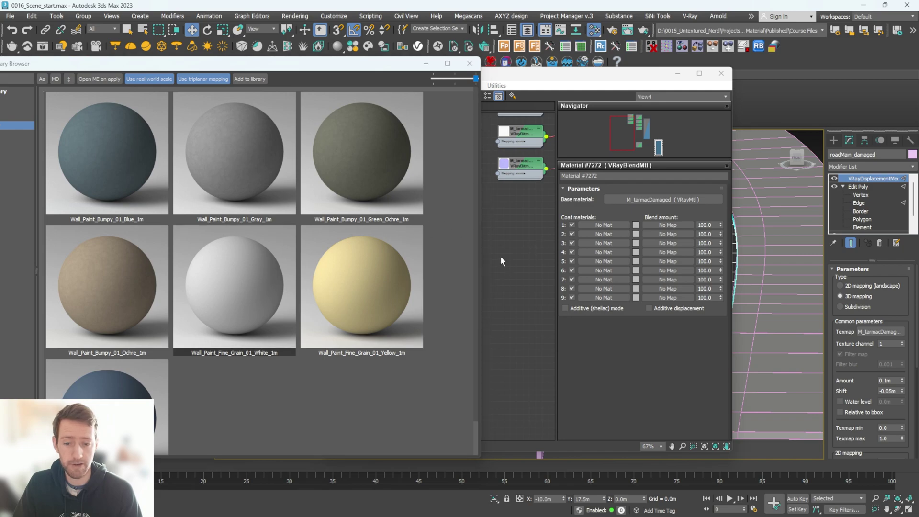
- Close the material library and delete the Falloff map feeding the bump of the Wall_Paint_Fine_Grain_01_White_1m material
{"action": "left_click", "coordinate": [469, 63]}
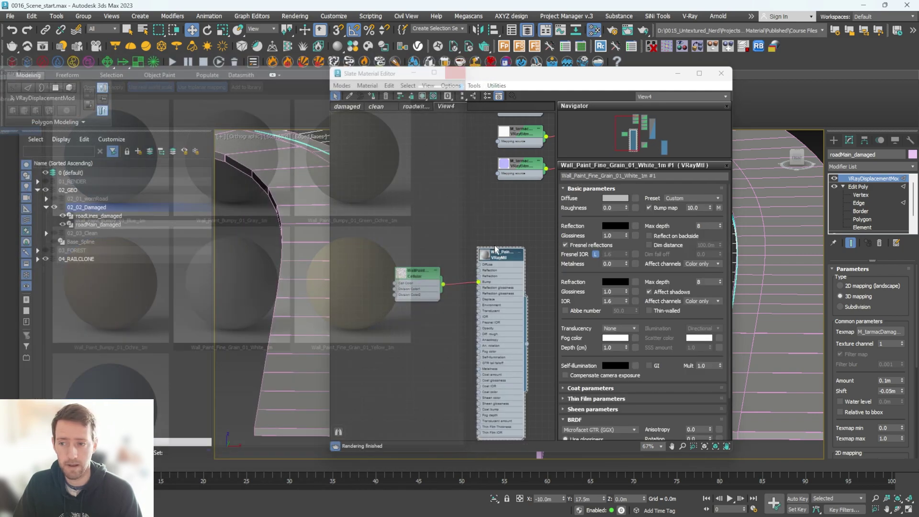
{"action": "middle_click_drag", "start_coordinate": [469, 274], "coordinate": [437, 221]}
{"action": "scroll", "coordinate": [437, 220], "scroll_direction": "up", "scroll_amount": 2}
{"action": "left_click_drag", "start_coordinate": [369, 220], "coordinate": [375, 212]}
{"action": "key", "text": "Delete"}
- Reposition the VRayDistanceTex node below the tarmac bitmaps, beside the white paint material
{"action": "scroll", "coordinate": [412, 219], "scroll_direction": "down", "scroll_amount": 2}
{"action": "middle_click_drag", "start_coordinate": [477, 166], "coordinate": [428, 294]}
{"action": "middle_click_drag", "start_coordinate": [410, 386], "coordinate": [383, 304]}
{"action": "left_click_drag", "start_coordinate": [385, 315], "coordinate": [446, 312]}
{"action": "left_click", "coordinate": [448, 268]}
{"action": "scroll", "coordinate": [448, 268], "scroll_direction": "down", "scroll_amount": 2}
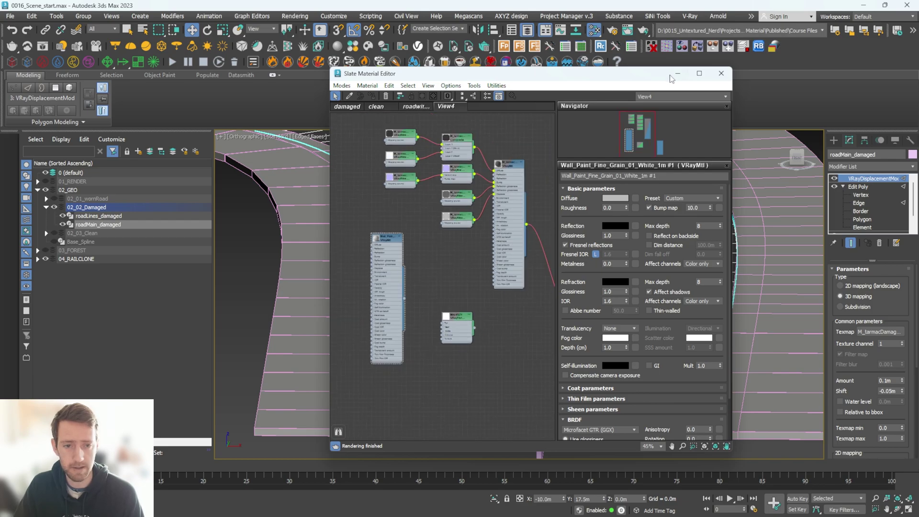
- Move the white paint material beneath M_tarmacDamaged, connect it to Coat 1 of the VRayBlendMtl and show the blend's parameters
{"action": "left_click", "coordinate": [700, 73]}
{"action": "middle_click_drag", "start_coordinate": [261, 201], "coordinate": [382, 236]}
{"action": "scroll", "coordinate": [332, 281], "scroll_direction": "up", "scroll_amount": 2}
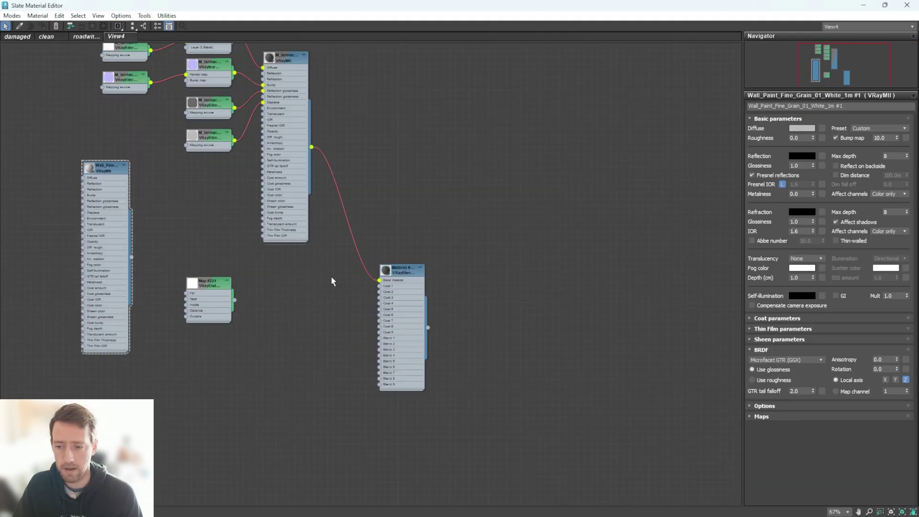
{"action": "middle_click_drag", "start_coordinate": [332, 281], "coordinate": [385, 298]}
{"action": "left_click_drag", "start_coordinate": [158, 185], "coordinate": [341, 282]}
{"action": "scroll", "coordinate": [366, 325], "scroll_direction": "up", "scroll_amount": 1}
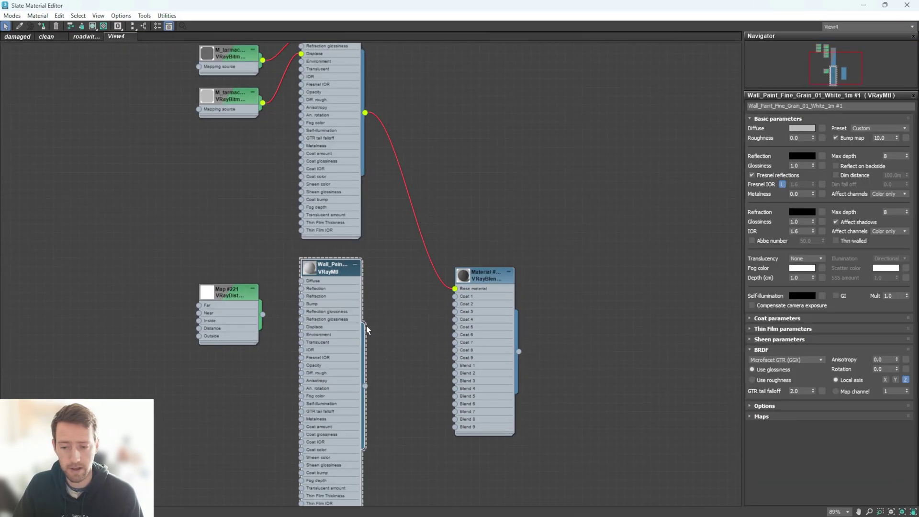
{"action": "left_click_drag", "start_coordinate": [365, 386], "coordinate": [456, 296]}
{"action": "double_click", "coordinate": [490, 281]}
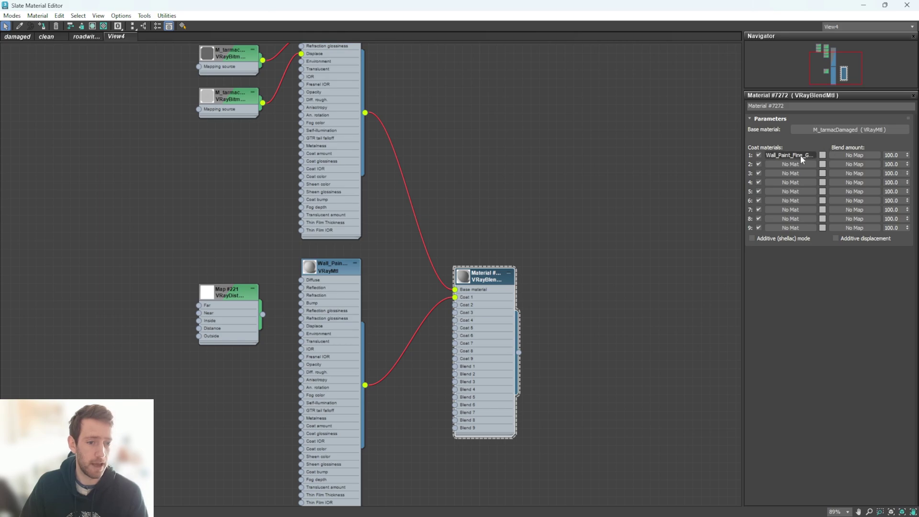
- Restore the material editor to a floating window and arrange it beside the V-Ray Frame Buffer
{"action": "left_click_drag", "start_coordinate": [716, 9], "coordinate": [293, 88]}
{"action": "left_click", "coordinate": [35, 49]}
{"action": "left_click_drag", "start_coordinate": [648, 26], "coordinate": [647, 79]}
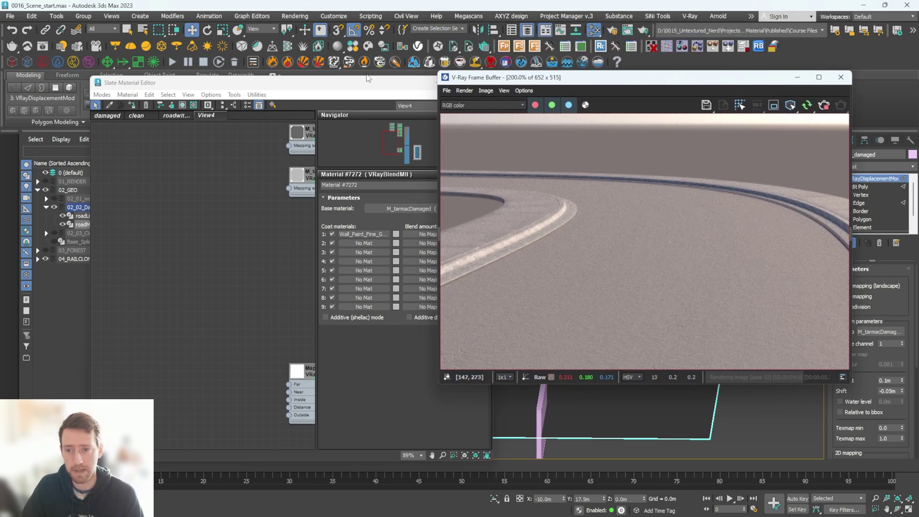
{"action": "left_click_drag", "start_coordinate": [366, 83], "coordinate": [320, 120]}
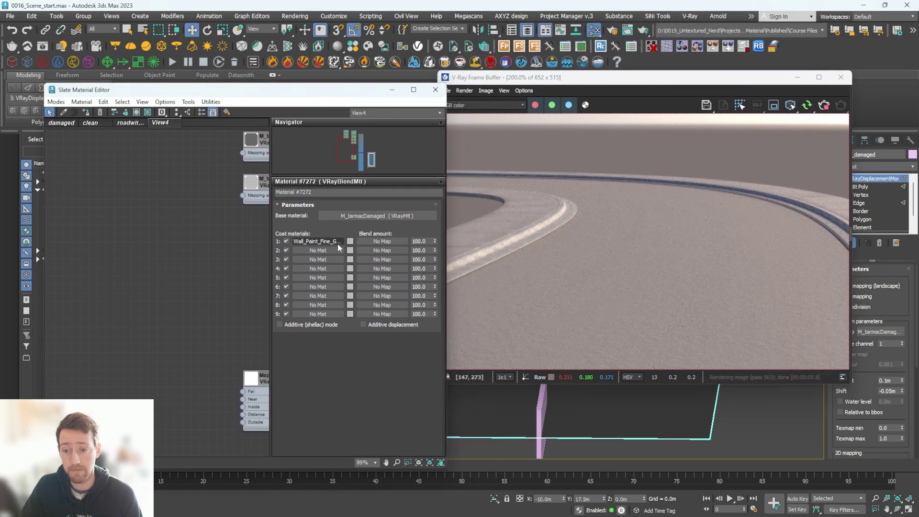
- Test the Coat 1 blend colour in black, and set it to pure white (255)
{"action": "left_click", "coordinate": [351, 242]}
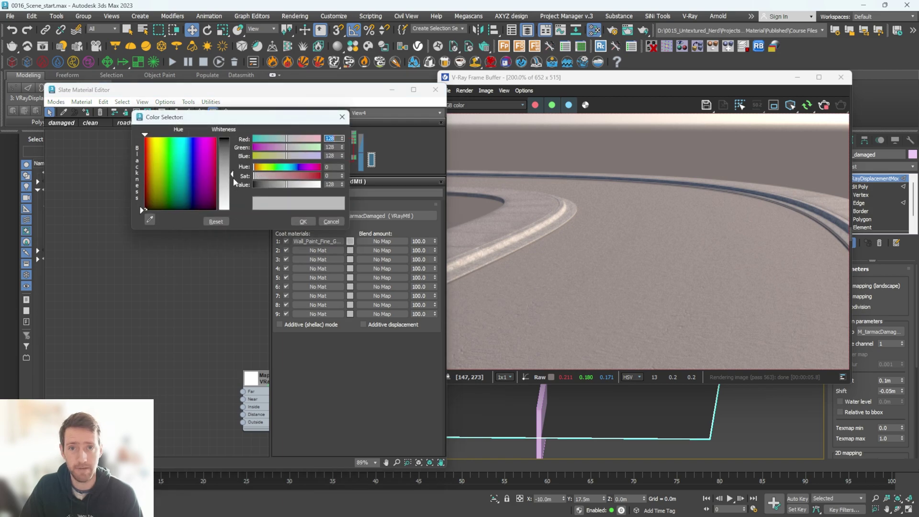
{"action": "left_click_drag", "start_coordinate": [235, 176], "coordinate": [233, 139]}
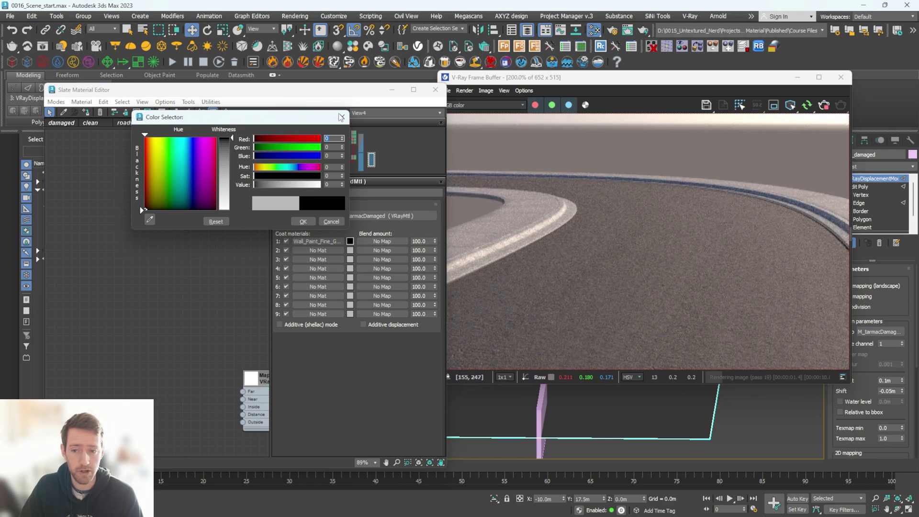
{"action": "left_click_drag", "start_coordinate": [297, 117], "coordinate": [215, 194]}
{"action": "left_click_drag", "start_coordinate": [163, 215], "coordinate": [162, 287]}
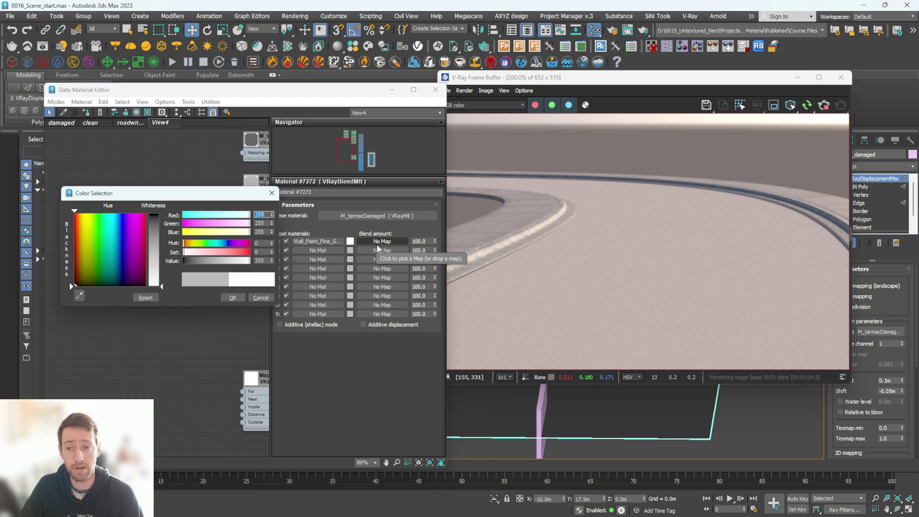
{"action": "left_click", "coordinate": [233, 298]}
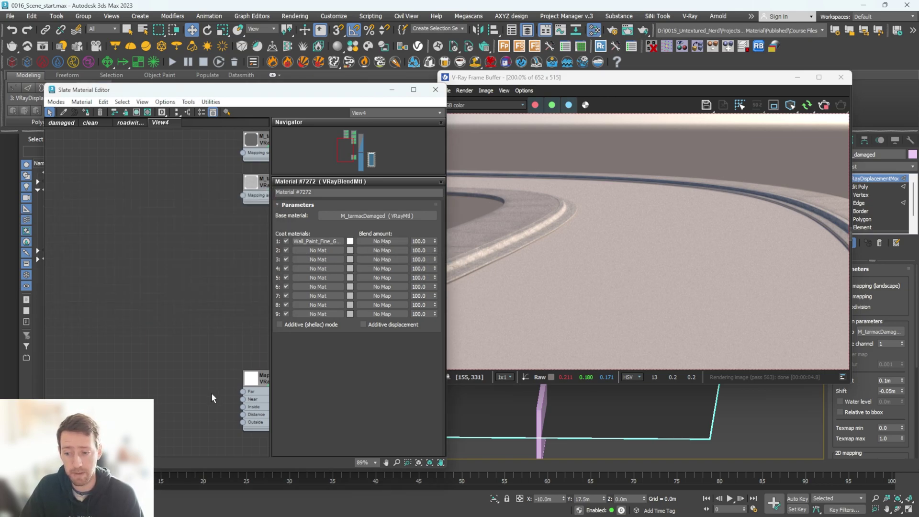
- Connect the VRayDistanceTex as the Coat 1 blend amount map and inspect the projected road lines in the render
{"action": "left_click_drag", "start_coordinate": [260, 380], "coordinate": [386, 245]}
{"action": "left_click", "coordinate": [233, 307]}
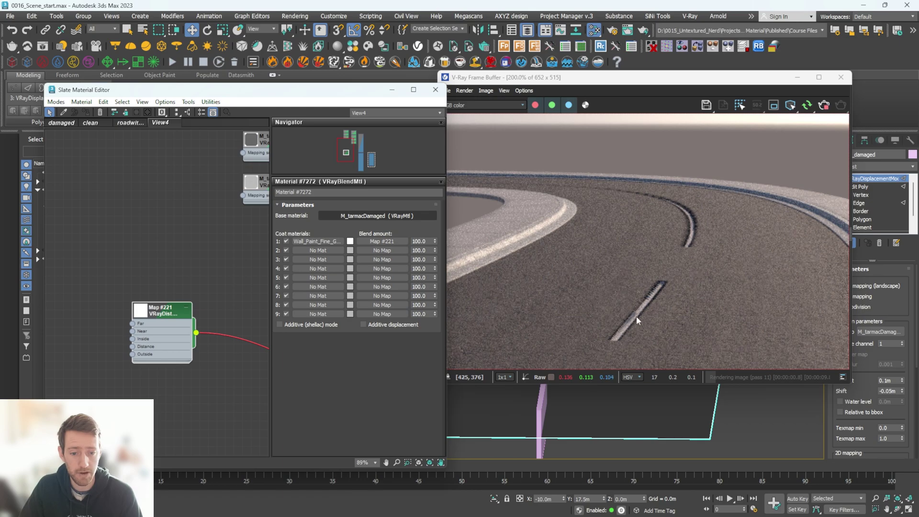
{"action": "scroll", "coordinate": [693, 233], "scroll_direction": "up", "scroll_amount": 1}
{"action": "scroll", "coordinate": [690, 237], "scroll_direction": "up", "scroll_amount": 1}
{"action": "scroll", "coordinate": [689, 239], "scroll_direction": "down", "scroll_amount": 2}
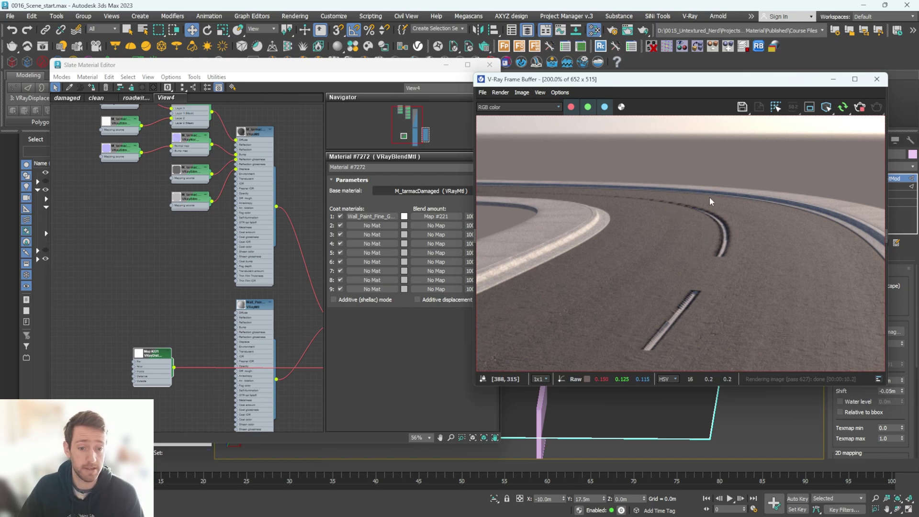
{"action": "left_click_drag", "start_coordinate": [727, 82], "coordinate": [706, 80]}
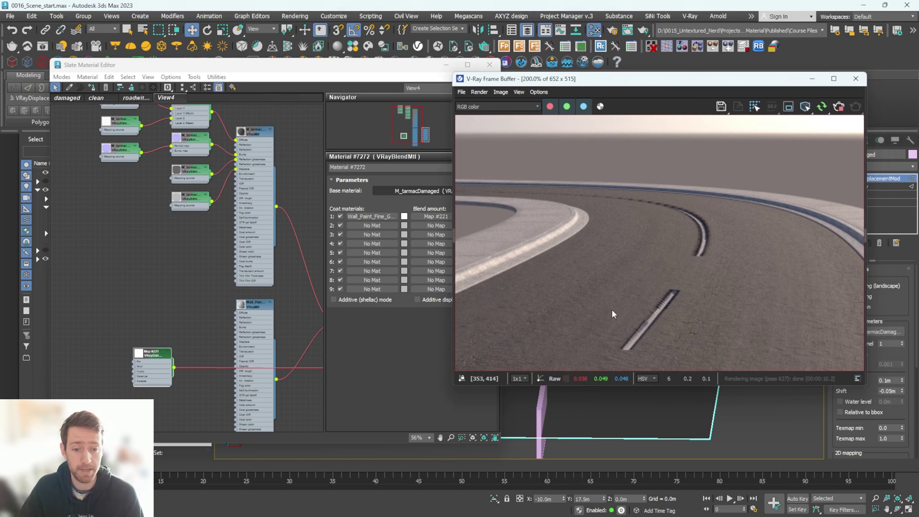
{"action": "scroll", "coordinate": [253, 305], "scroll_direction": "up", "scroll_amount": 2}
{"action": "scroll", "coordinate": [260, 306], "scroll_direction": "down", "scroll_amount": 2}
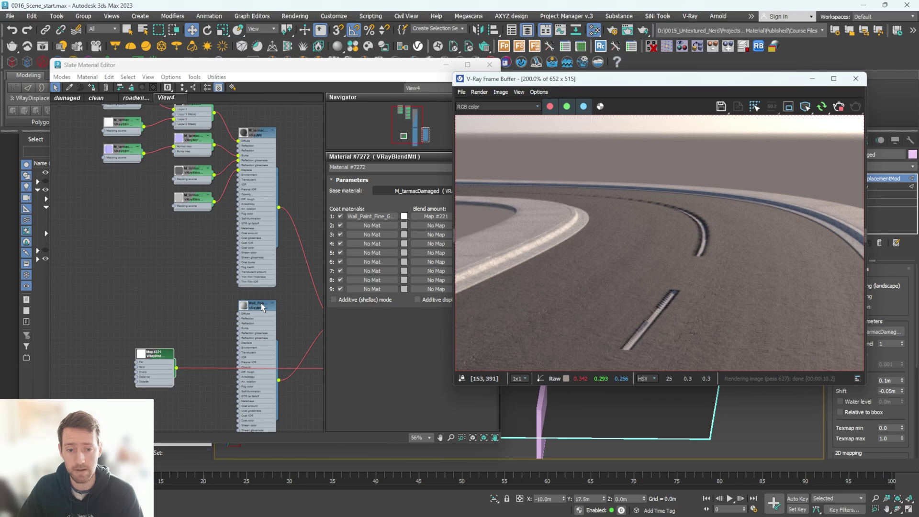
- Connect the tarmac's displacement bitmap to the paint material's Displace input as well, and inspect the road lines up close
{"action": "middle_click_drag", "start_coordinate": [205, 260], "coordinate": [193, 271]}
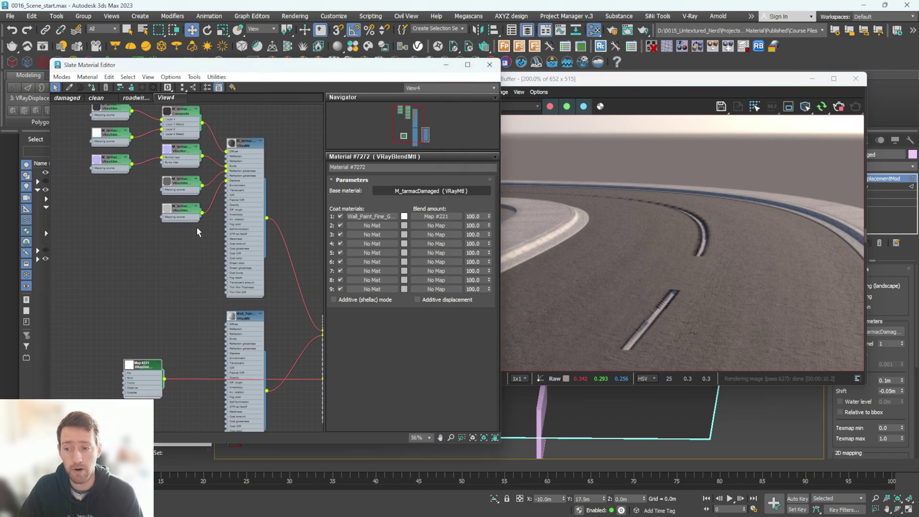
{"action": "scroll", "coordinate": [201, 220], "scroll_direction": "up", "scroll_amount": 3}
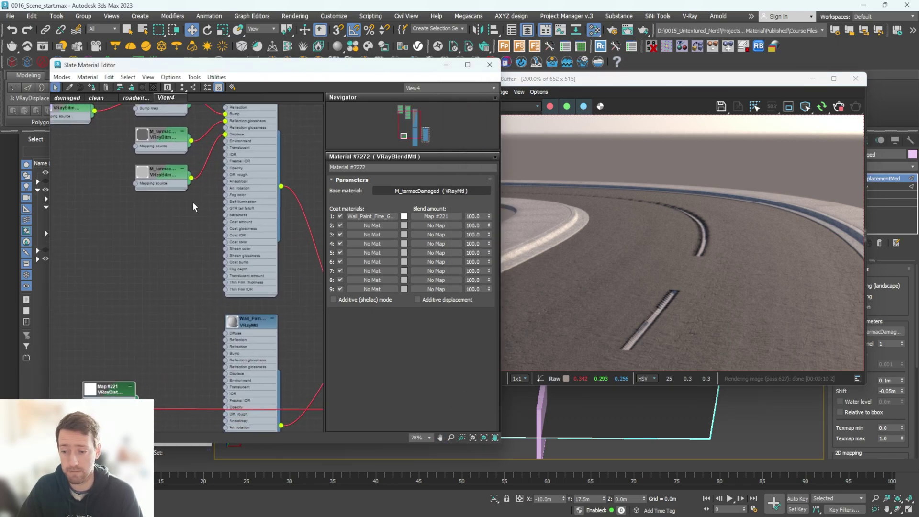
{"action": "left_click_drag", "start_coordinate": [191, 181], "coordinate": [226, 374]}
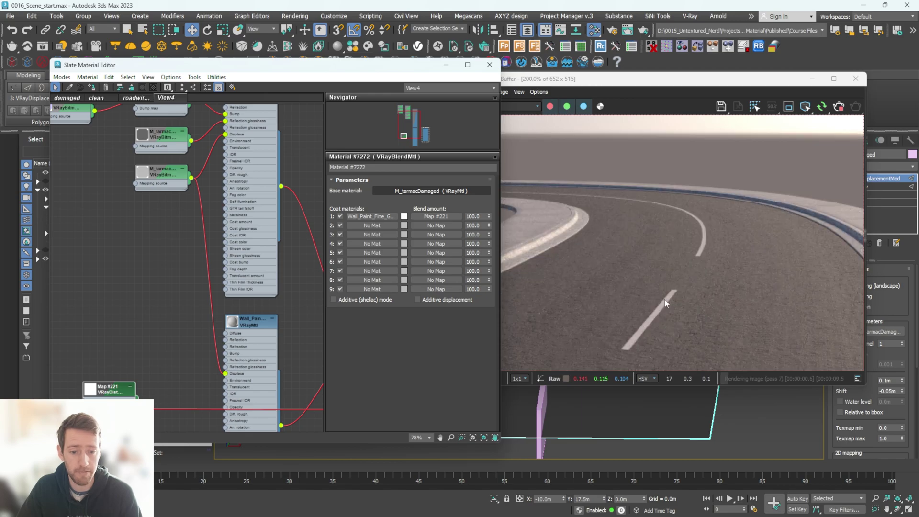
{"action": "scroll", "coordinate": [657, 308], "scroll_direction": "up", "scroll_amount": 3}
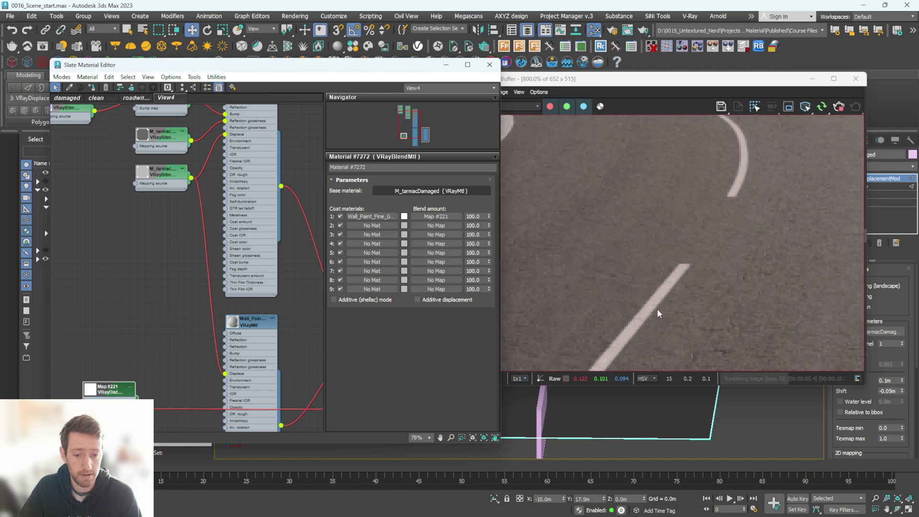
{"action": "scroll", "coordinate": [654, 308], "scroll_direction": "up", "scroll_amount": 1}
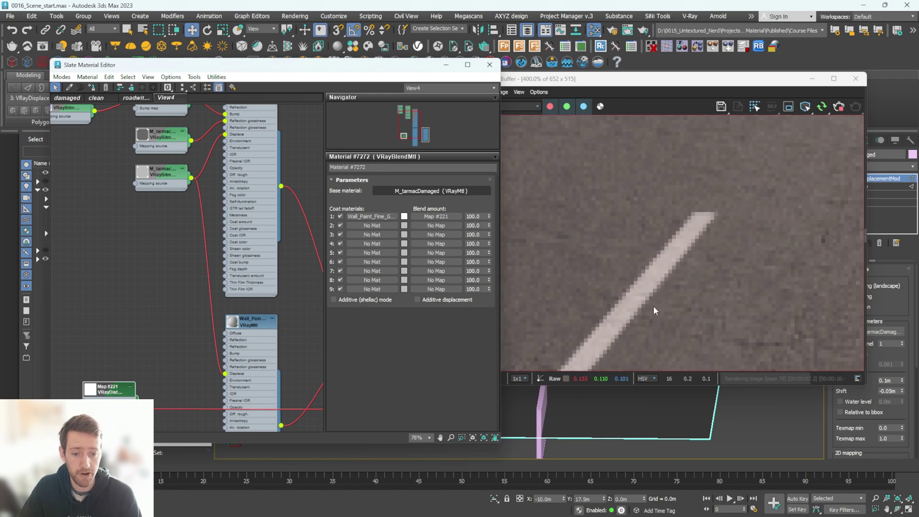
{"action": "scroll", "coordinate": [654, 310], "scroll_direction": "down", "scroll_amount": 2}
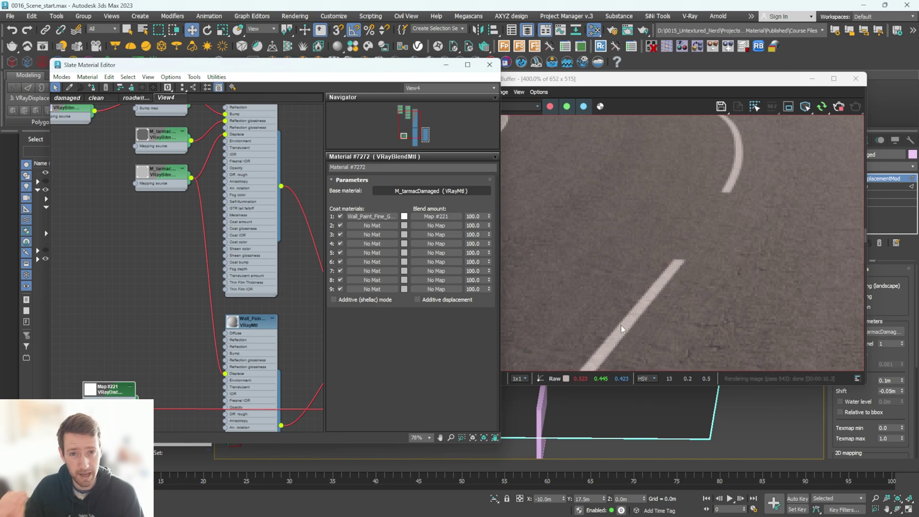
{"action": "double_click", "coordinate": [612, 289]}
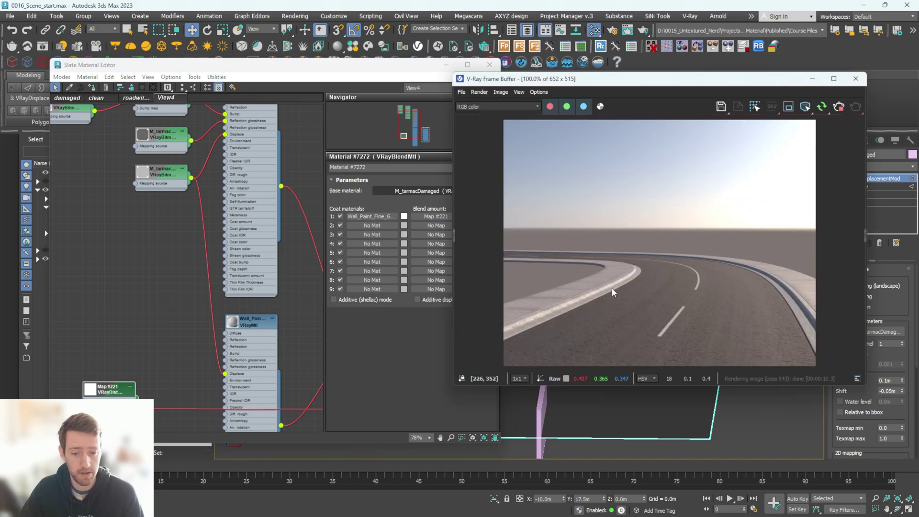
- Move the VRayDistanceTex node below the white paint material to tidy the graph
{"action": "scroll", "coordinate": [286, 305], "scroll_direction": "down", "scroll_amount": 3}
{"action": "middle_click_drag", "start_coordinate": [220, 288], "coordinate": [157, 217]}
{"action": "left_click_drag", "start_coordinate": [95, 302], "coordinate": [192, 419]}
{"action": "scroll", "coordinate": [206, 335], "scroll_direction": "down", "scroll_amount": 4}
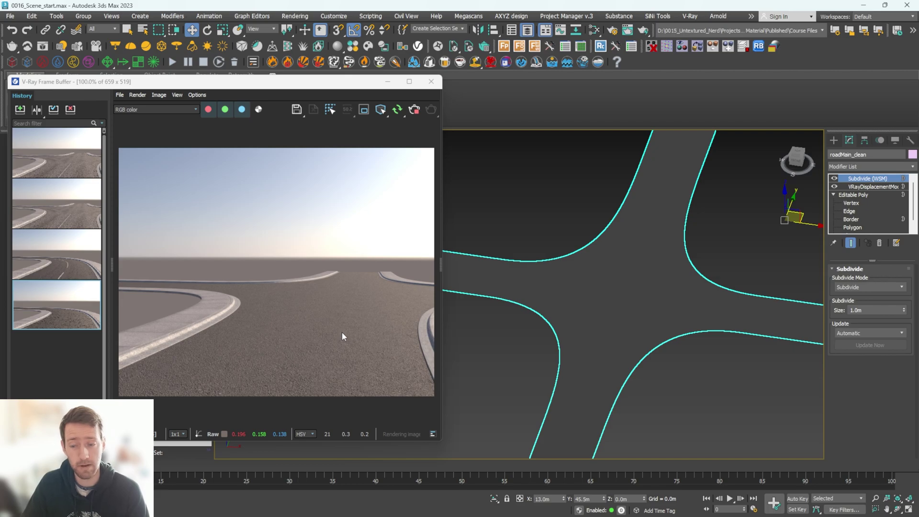
- Switch to FastStone Image Viewer and examine the road markings in the reference photos road-001.jpg and road-002.jpg
{"action": "scroll", "coordinate": [310, 345], "scroll_direction": "up", "scroll_amount": 1}
{"action": "scroll", "coordinate": [310, 344], "scroll_direction": "down", "scroll_amount": 1}
{"action": "key", "text": "super"}
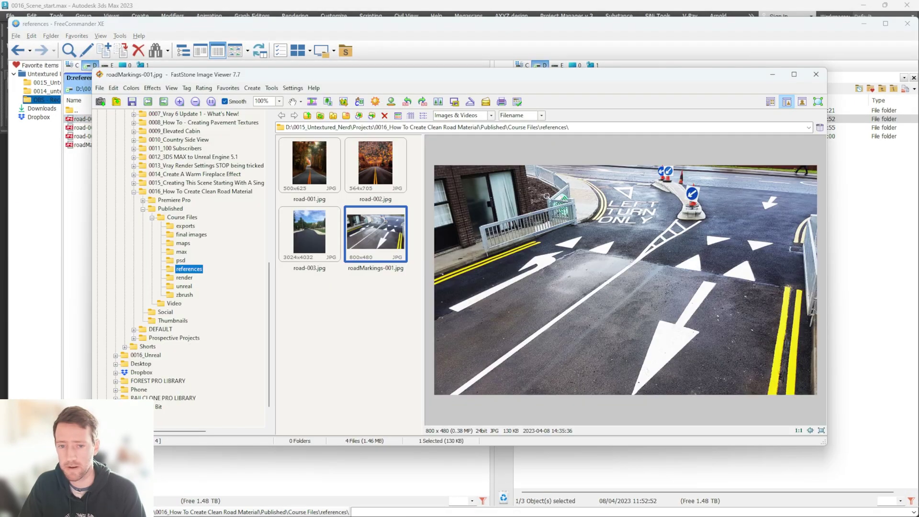
{"action": "scroll", "coordinate": [546, 196], "scroll_direction": "down", "scroll_amount": 1}
{"action": "double_click", "coordinate": [647, 251]}
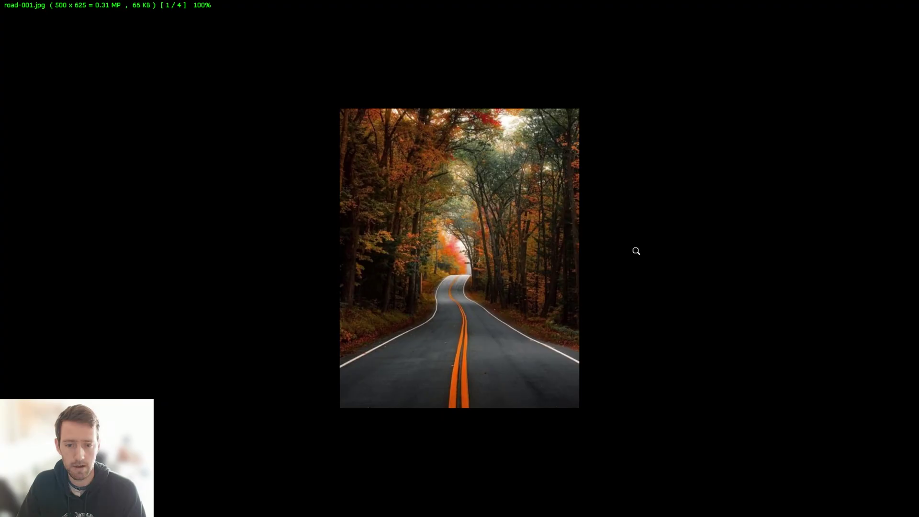
{"action": "scroll", "coordinate": [456, 338], "scroll_direction": "up", "scroll_amount": 1, "text": "ctrl"}
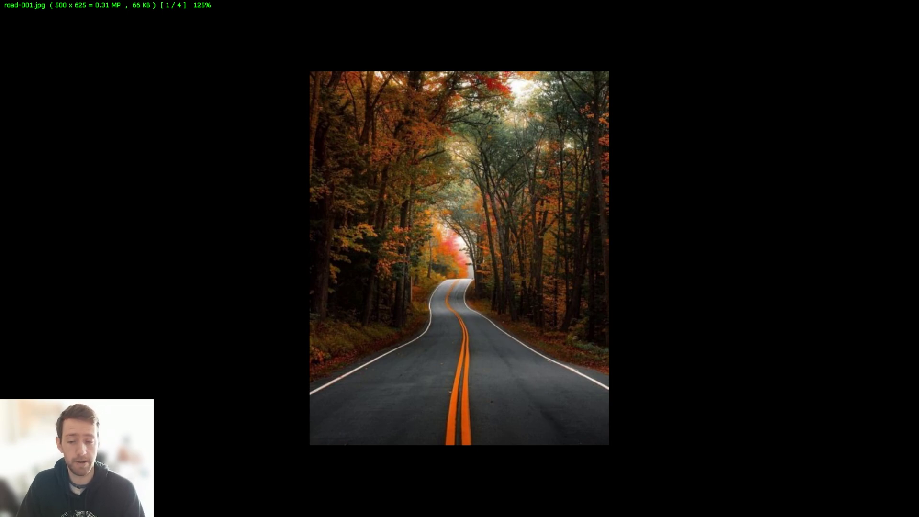
{"action": "key", "text": "Escape"}
{"action": "left_click", "coordinate": [380, 166]}
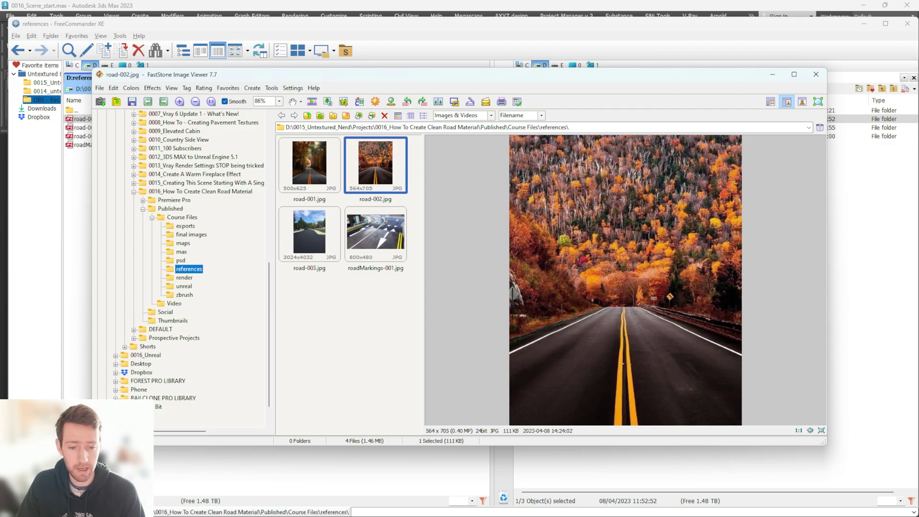
{"action": "double_click", "coordinate": [380, 166]}
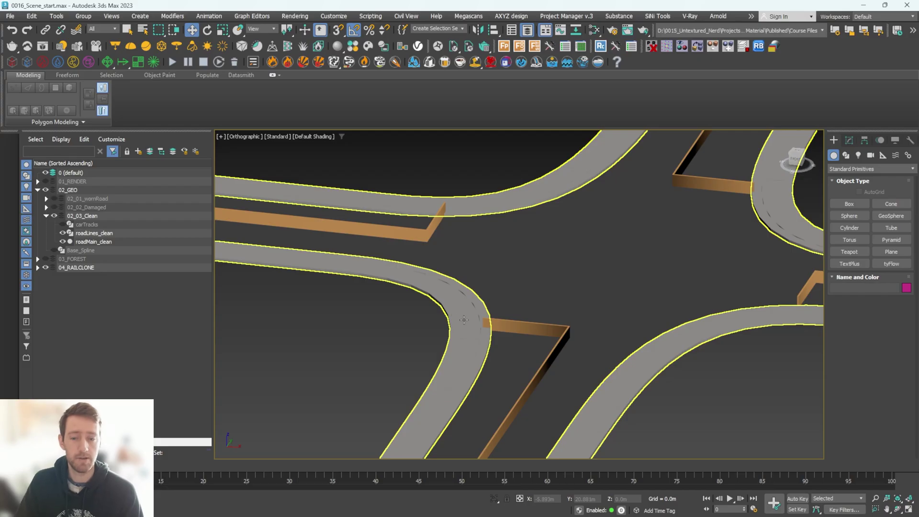
- Select roadLines_clean in 3ds Max, examine the clean road's blend material graph and its distance map, and bring up the render
{"action": "left_click", "coordinate": [511, 324]}
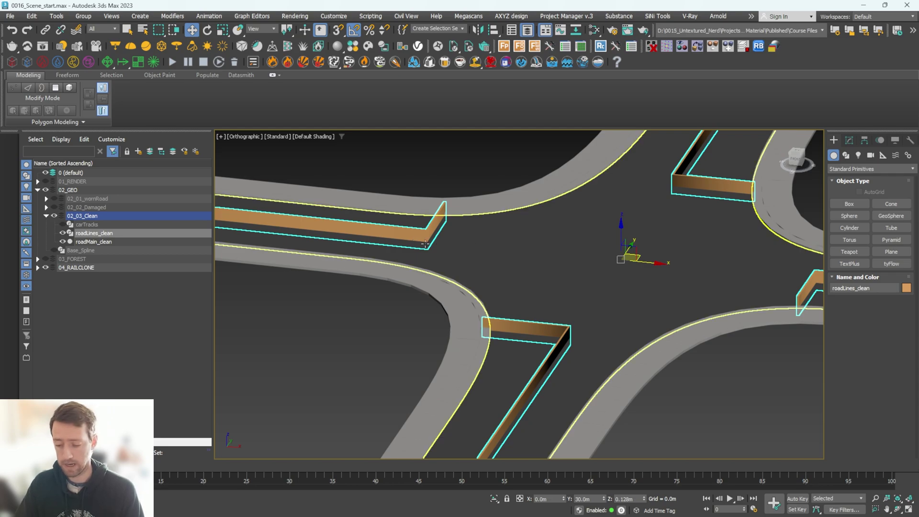
{"action": "key", "text": "m"}
{"action": "scroll", "coordinate": [217, 233], "scroll_direction": "up", "scroll_amount": 2}
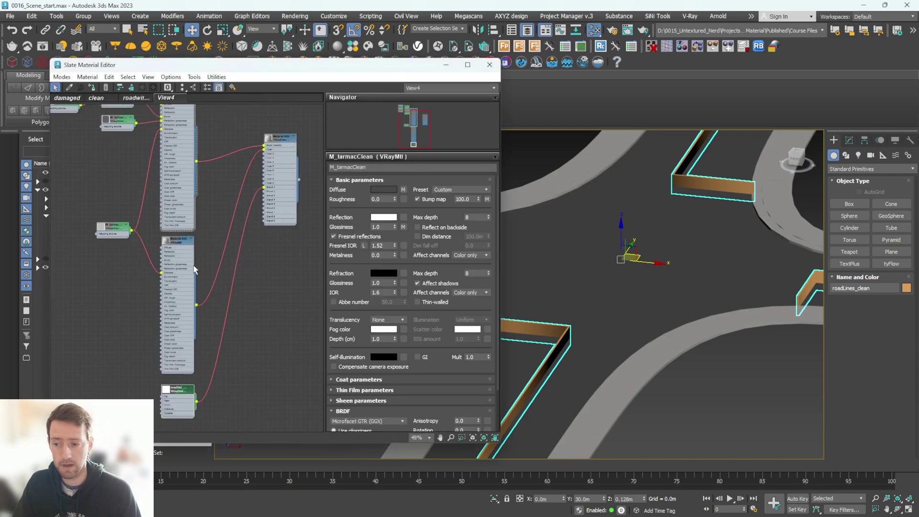
{"action": "middle_click_drag", "start_coordinate": [218, 234], "coordinate": [248, 235]}
{"action": "left_click", "coordinate": [211, 364]}
{"action": "left_click", "coordinate": [355, 358]}
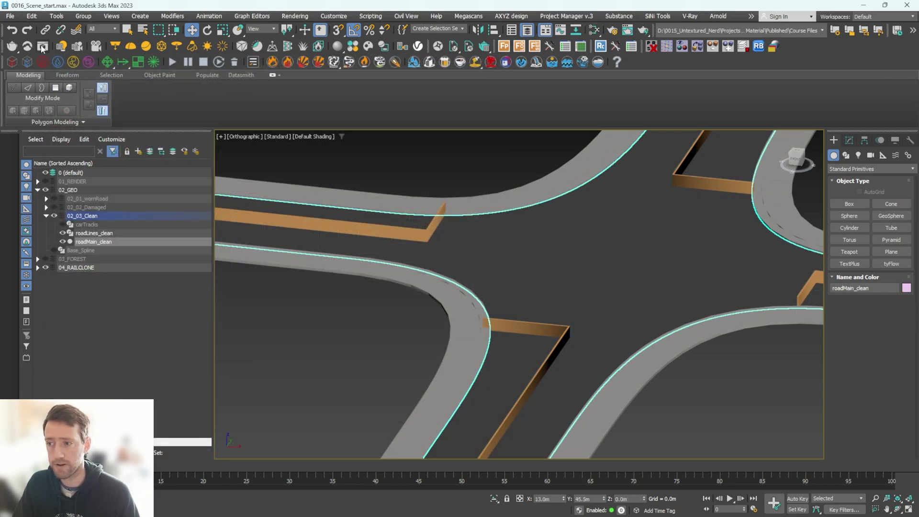
{"action": "left_click", "coordinate": [42, 47]}
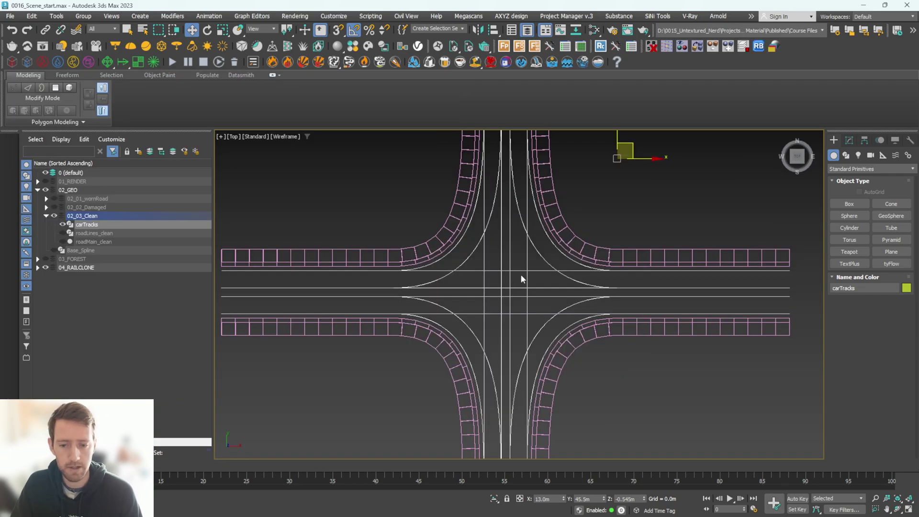
- Examine the layout of the carTracks splines across the junction, in wireframe and shaded, from the top and at an angle
{"action": "scroll", "coordinate": [515, 272], "scroll_direction": "up", "scroll_amount": 4}
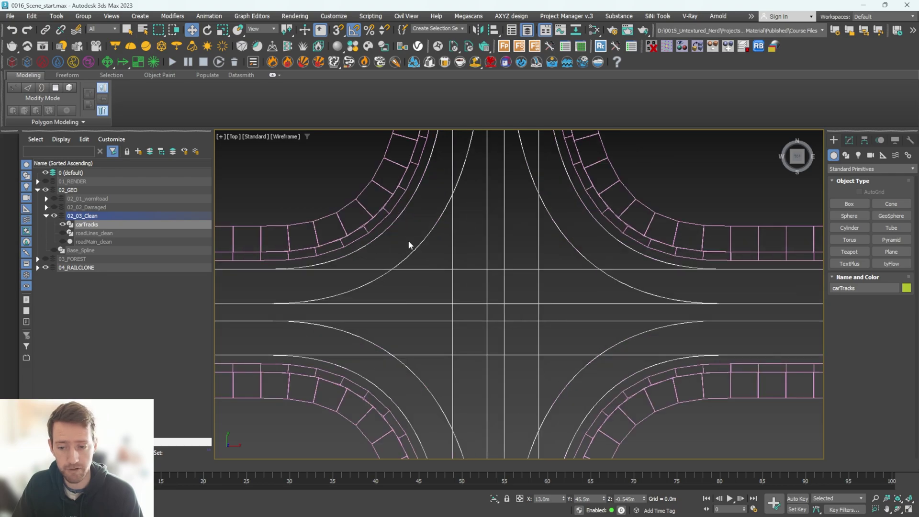
{"action": "scroll", "coordinate": [383, 261], "scroll_direction": "down", "scroll_amount": 4}
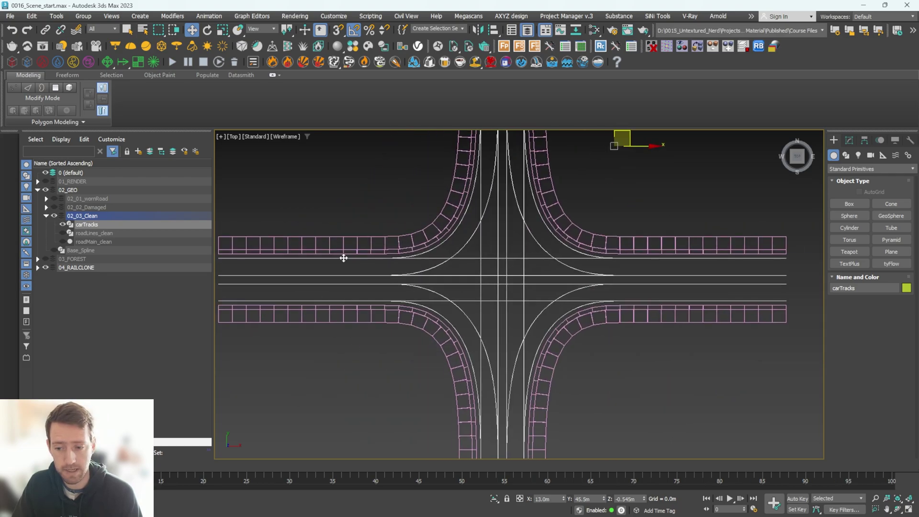
{"action": "scroll", "coordinate": [481, 274], "scroll_direction": "down", "scroll_amount": 2}
{"action": "mouse_move", "coordinate": [481, 274]}
{"action": "middle_mouse_down", "text": "alt"}
{"action": "mouse_move", "coordinate": [526, 263]}
{"action": "mouse_move", "coordinate": [476, 271]}
{"action": "mouse_move", "coordinate": [467, 299]}
{"action": "middle_mouse_up", "text": "alt"}
{"action": "key", "text": "F3"}
{"action": "key", "text": "t"}
{"action": "scroll", "coordinate": [476, 271], "scroll_direction": "up", "scroll_amount": 4}
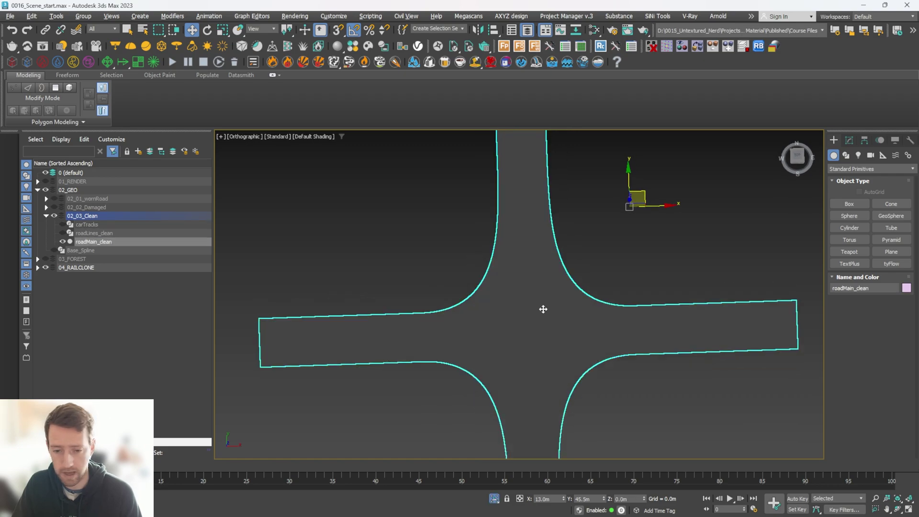
- Create a linear shape from the border edges of roadMain_clean's editable poly
{"action": "middle_click_drag", "start_coordinate": [541, 308], "coordinate": [579, 262], "text": "alt"}
{"action": "left_click", "coordinate": [850, 140]}
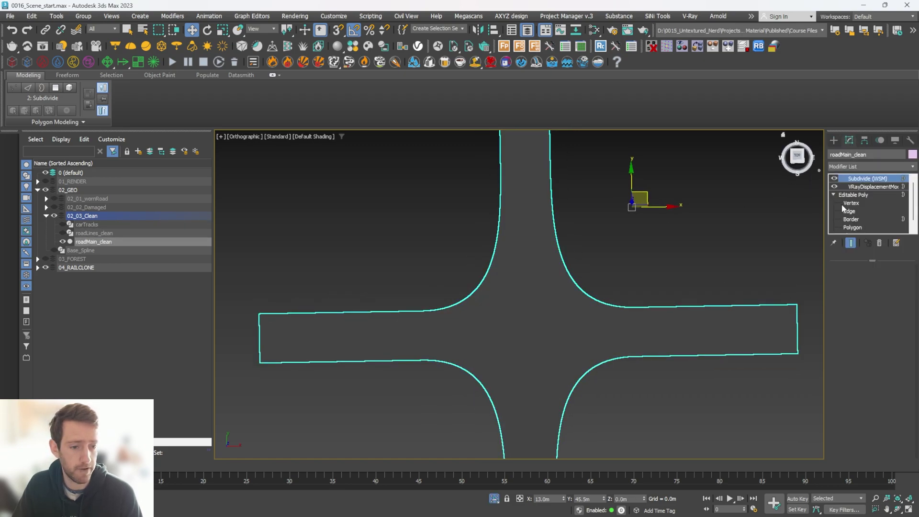
{"action": "left_click", "coordinate": [850, 212]}
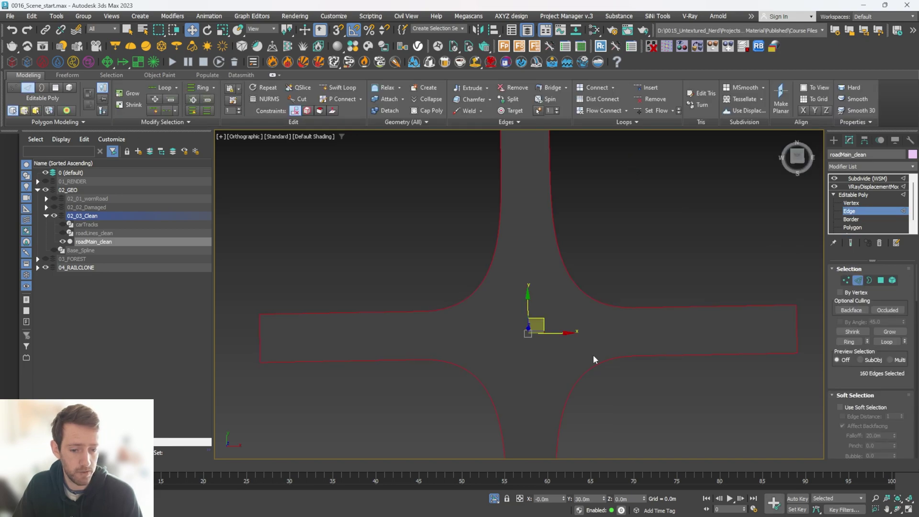
{"action": "scroll", "coordinate": [604, 334], "scroll_direction": "down", "scroll_amount": 2}
{"action": "middle_click_drag", "start_coordinate": [604, 334], "coordinate": [535, 298]}
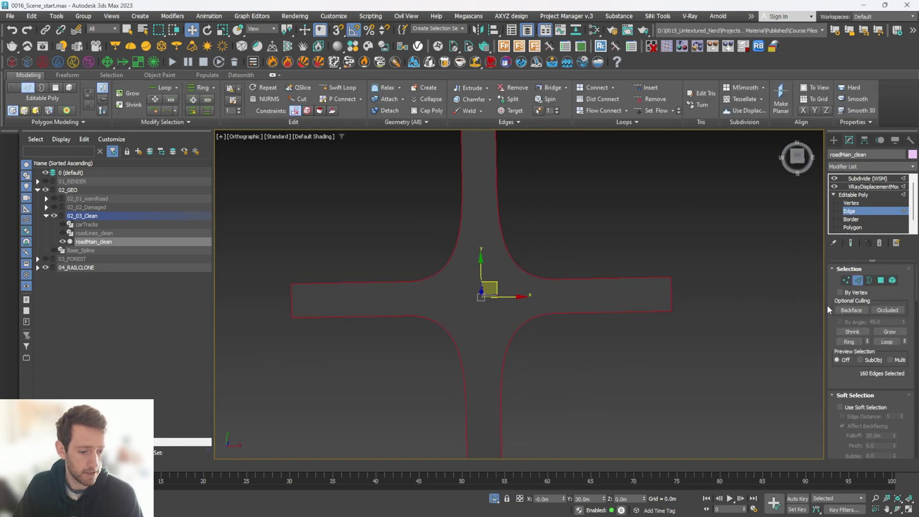
{"action": "left_click_drag", "start_coordinate": [827, 305], "coordinate": [847, 221]}
{"action": "scroll", "coordinate": [860, 311], "scroll_direction": "down", "scroll_amount": 5}
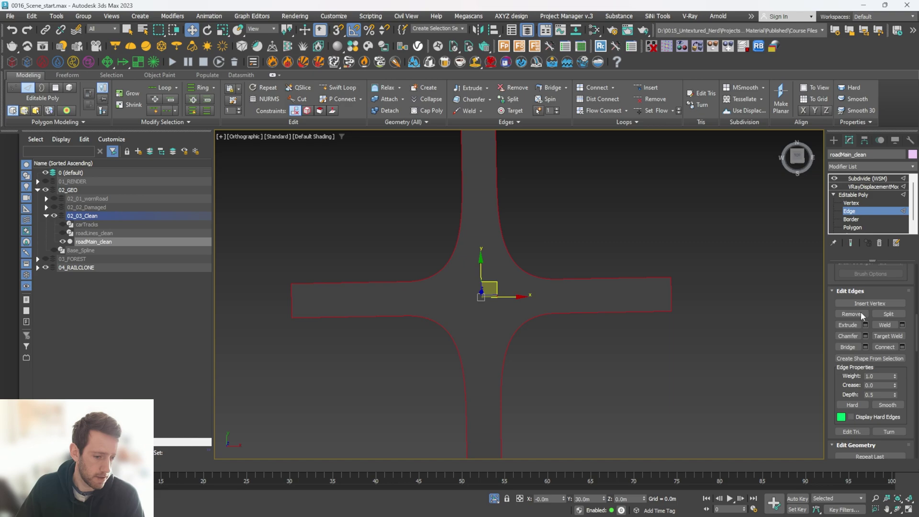
{"action": "left_click", "coordinate": [865, 359]}
{"action": "left_click", "coordinate": [476, 264]}
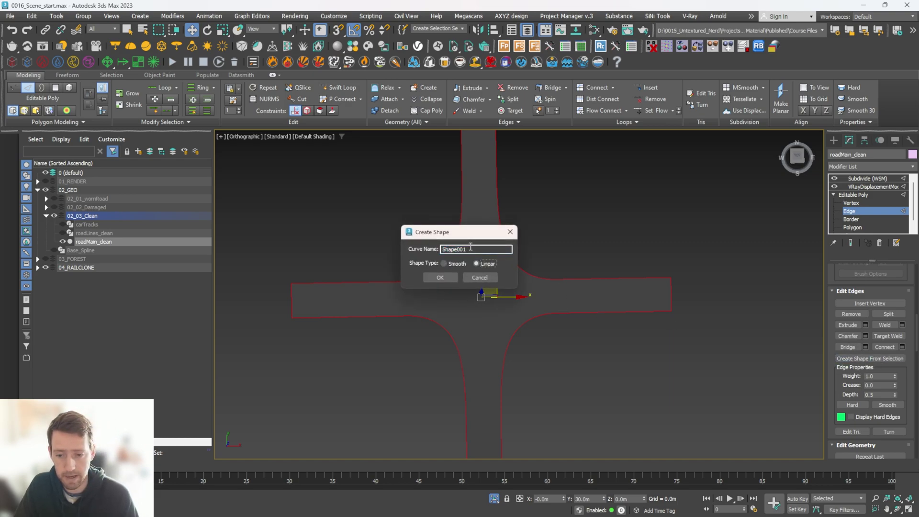
{"action": "left_click", "coordinate": [440, 277]}
- Delete the segments of Shape001 that cap the ends of the road arms
{"action": "left_click", "coordinate": [68, 182]}
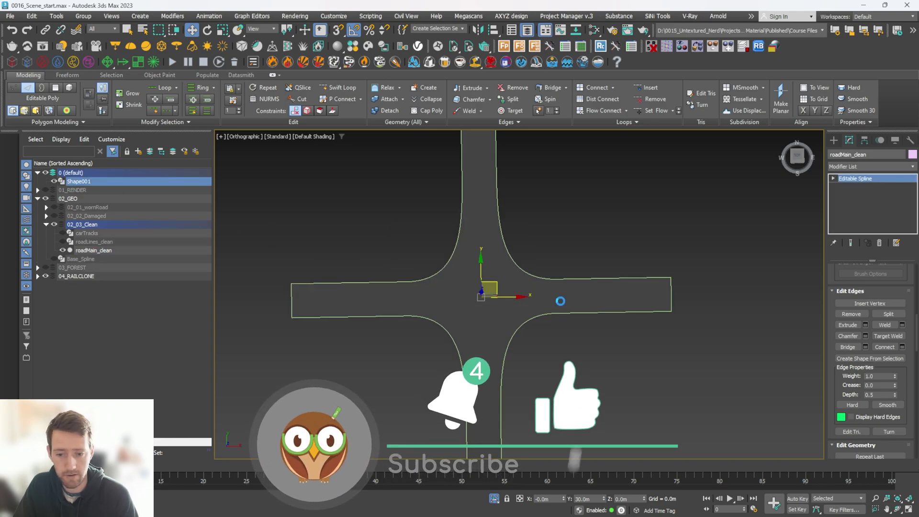
{"action": "key", "text": "2"}
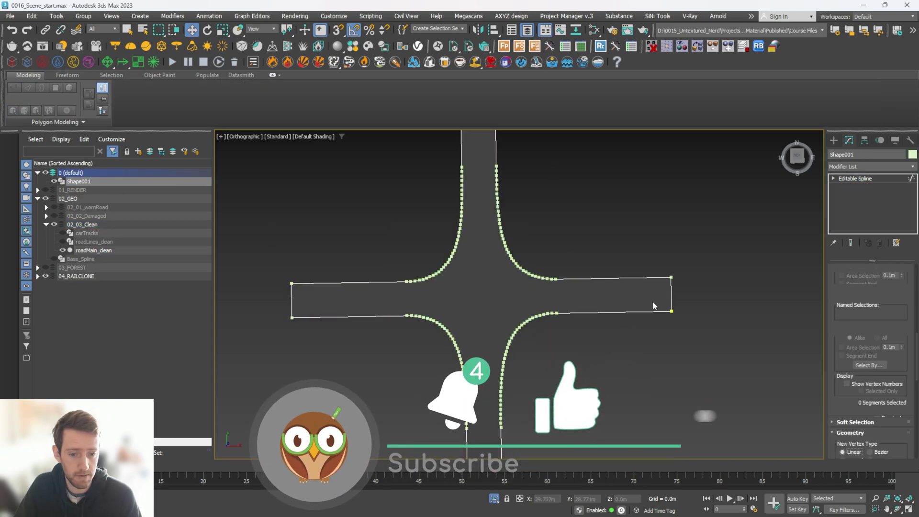
{"action": "scroll", "coordinate": [652, 300], "scroll_direction": "up", "scroll_amount": 3}
{"action": "left_click", "coordinate": [698, 291]}
{"action": "scroll", "coordinate": [665, 315], "scroll_direction": "down", "scroll_amount": 3}
{"action": "key", "text": "Delete"}
{"action": "middle_click_drag", "start_coordinate": [462, 216], "coordinate": [461, 314]}
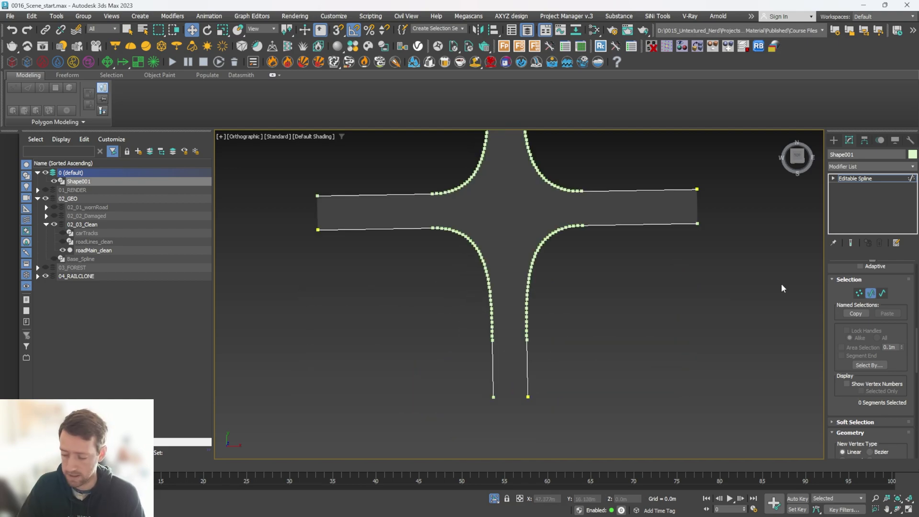
- Outline all the remaining splines of Shape001 by 1.5 m
{"action": "key", "text": "3"}
{"action": "key", "text": "ctrl+a"}
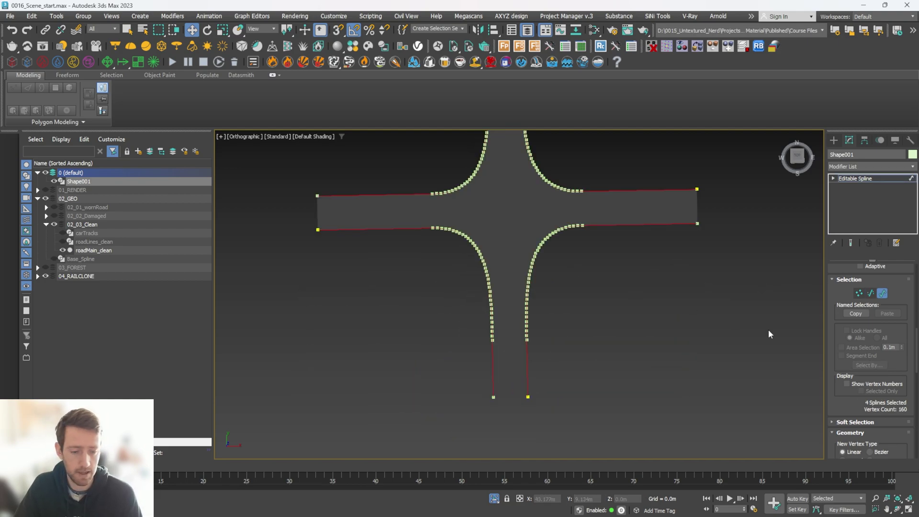
{"action": "left_click_drag", "start_coordinate": [840, 352], "coordinate": [761, 287]}
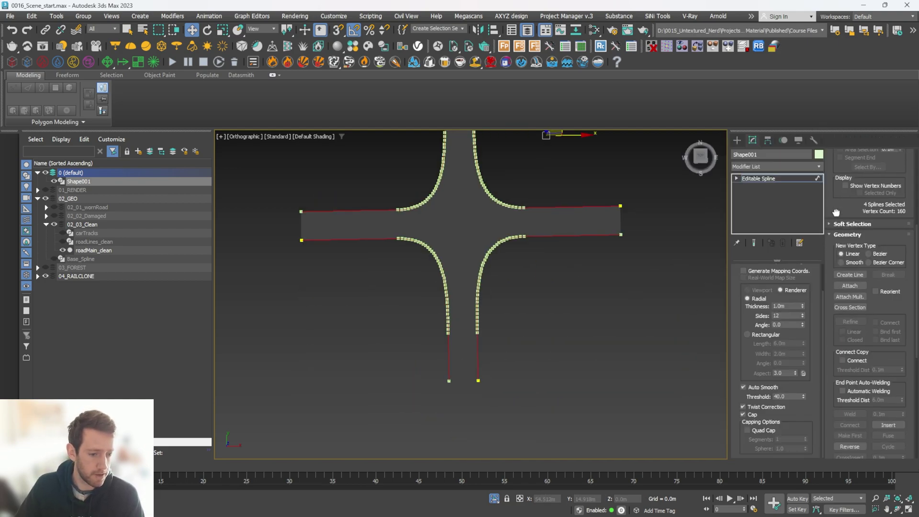
{"action": "scroll", "coordinate": [837, 211], "scroll_direction": "down", "scroll_amount": 5}
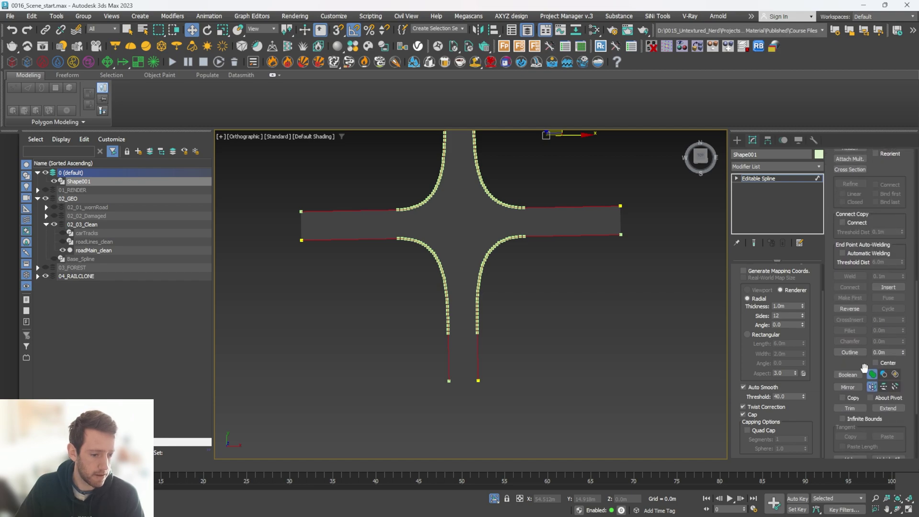
{"action": "left_click", "coordinate": [881, 353]}
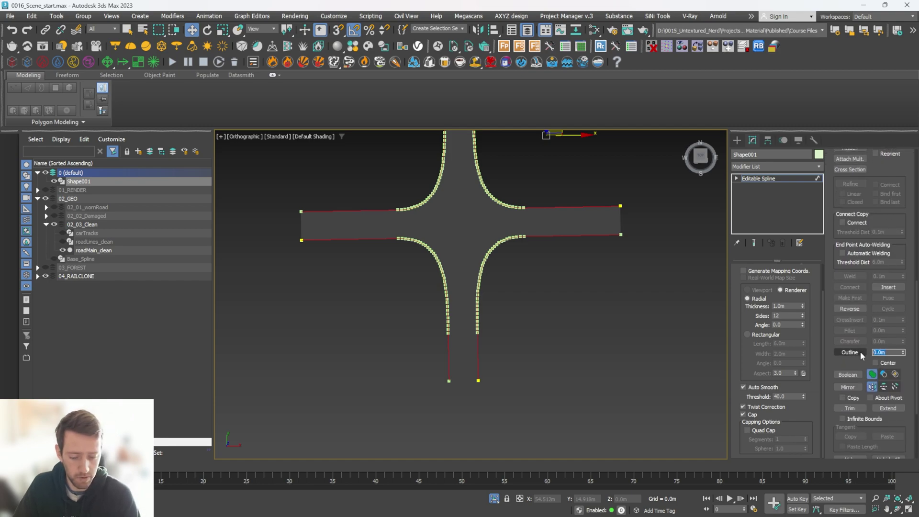
{"action": "type", "text": "1.5"}
{"action": "key", "text": "Return"}
{"action": "scroll", "coordinate": [496, 214], "scroll_direction": "up", "scroll_amount": 4}
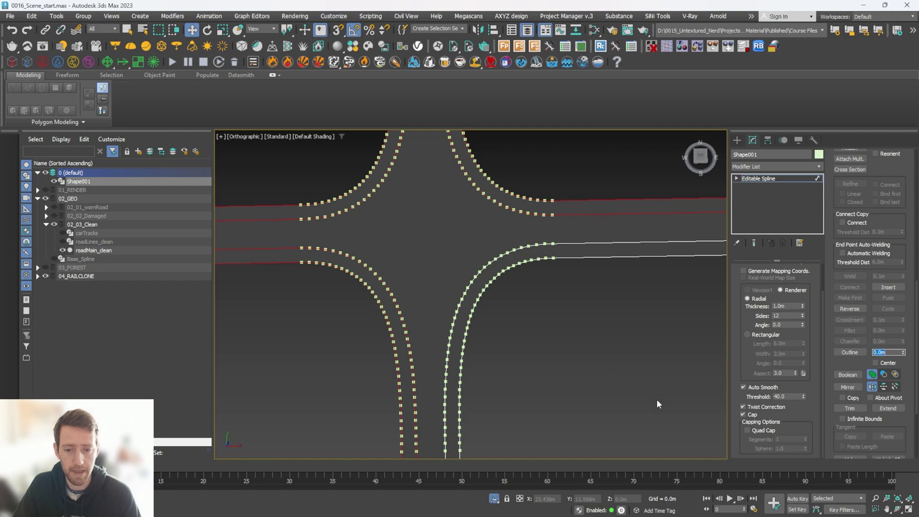
{"action": "middle_click_drag", "start_coordinate": [550, 217], "coordinate": [550, 287]}
{"action": "middle_click_drag", "start_coordinate": [504, 219], "coordinate": [511, 256]}
{"action": "scroll", "coordinate": [582, 338], "scroll_direction": "up", "scroll_amount": 2}
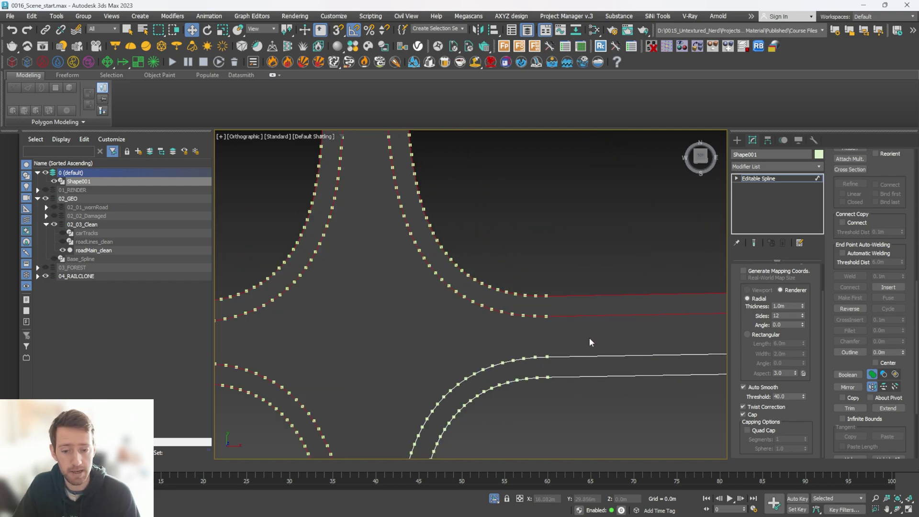
{"action": "middle_click_drag", "start_coordinate": [633, 320], "coordinate": [598, 280]}
- Delete Shape001 and unhide the carTracks splines over the clean road
{"action": "left_click", "coordinate": [757, 180]}
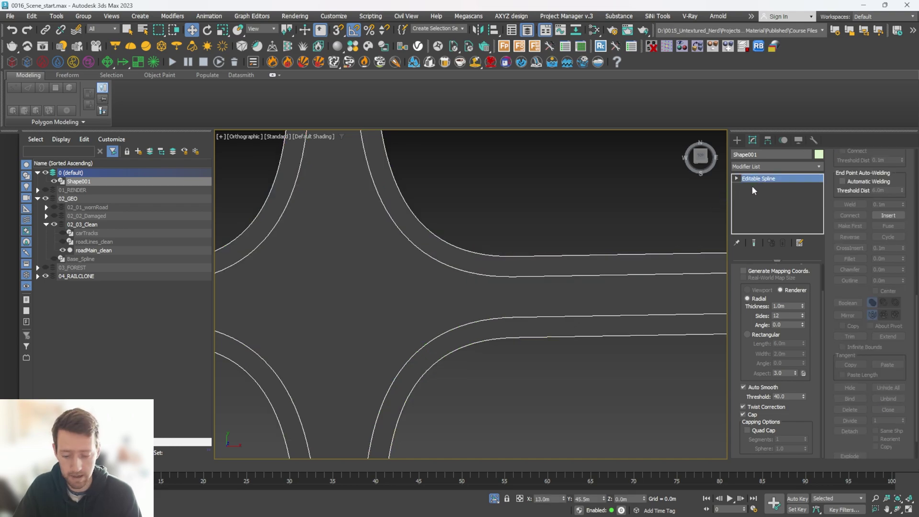
{"action": "key", "text": "Delete"}
{"action": "left_click", "coordinate": [63, 224]}
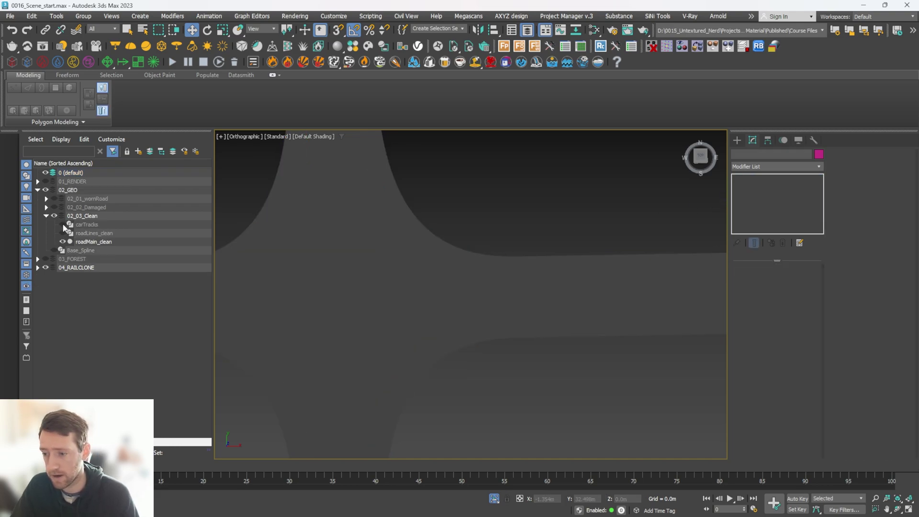
{"action": "middle_click_drag", "start_coordinate": [431, 287], "coordinate": [432, 344], "text": "alt"}
{"action": "key", "text": "t"}
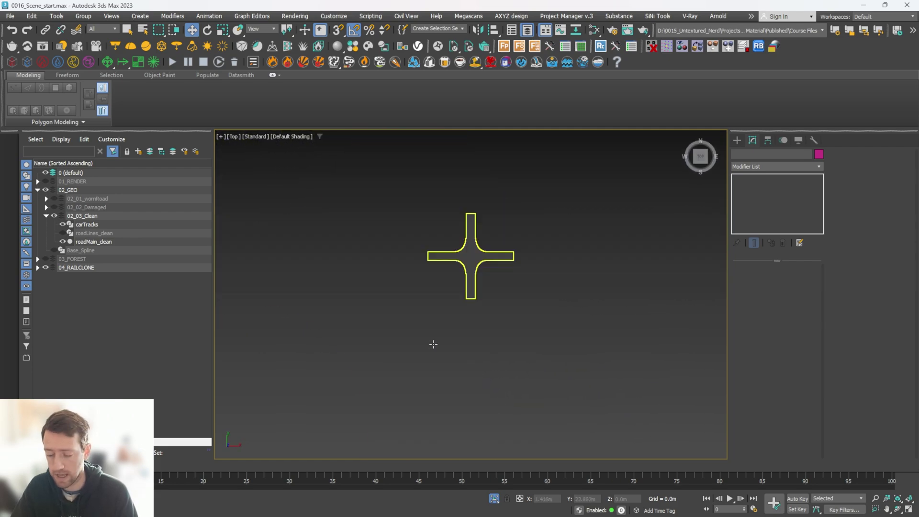
{"action": "key", "text": "z"}
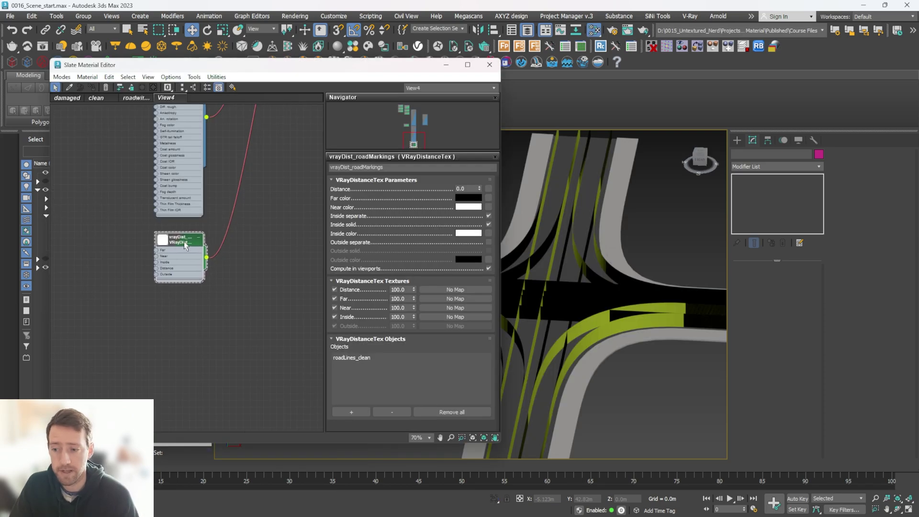
- Duplicate the vrayDist_roadMarkings node below the original and name the copy vrayDistRoadMarks
{"action": "middle_click_drag", "start_coordinate": [184, 241], "coordinate": [214, 267]}
{"action": "scroll", "coordinate": [239, 189], "scroll_direction": "up", "scroll_amount": 4}
{"action": "left_click_drag", "start_coordinate": [232, 184], "coordinate": [230, 211]}
{"action": "middle_click_drag", "start_coordinate": [210, 275], "coordinate": [269, 82]}
{"action": "left_click", "coordinate": [161, 282]}
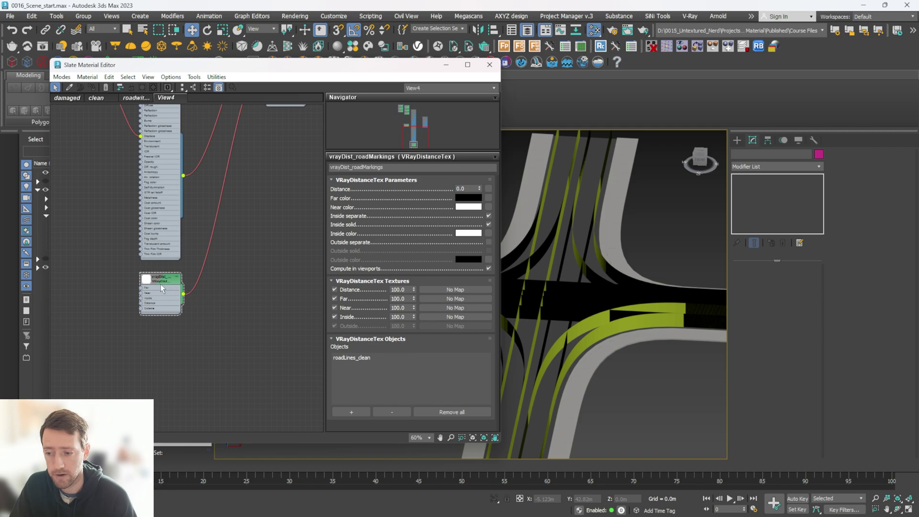
{"action": "left_click_drag", "start_coordinate": [159, 282], "coordinate": [161, 337], "text": "shift"}
{"action": "scroll", "coordinate": [163, 338], "scroll_direction": "up", "scroll_amount": 2}
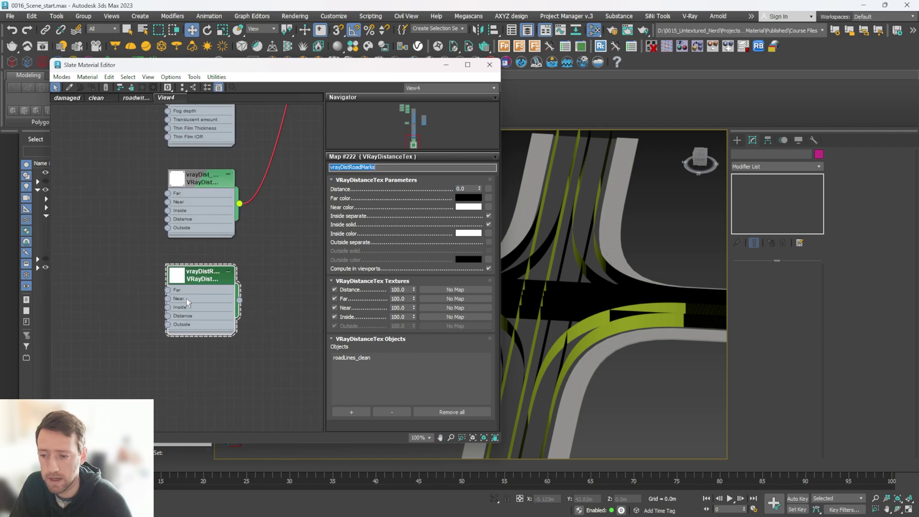
{"action": "left_click_drag", "start_coordinate": [205, 281], "coordinate": [214, 273]}
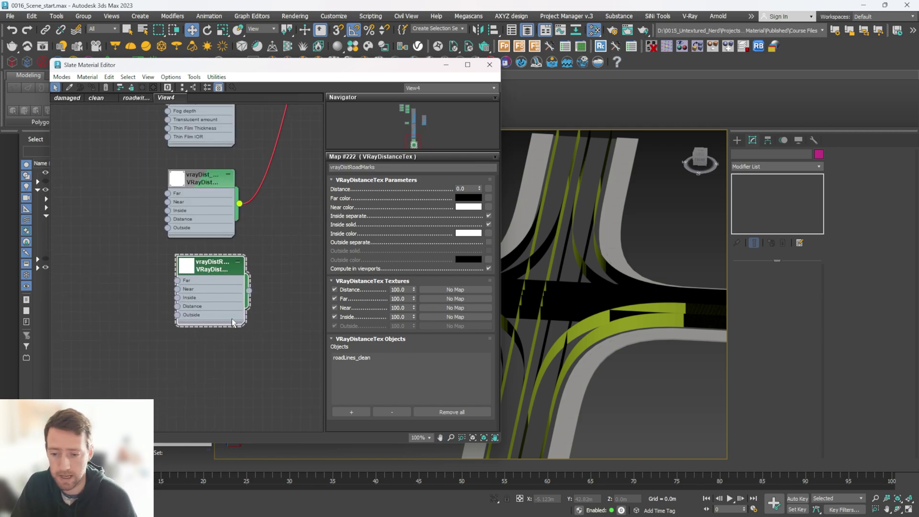
- Replace roadLines_clean with carTracks in the copied distance map's object list
{"action": "left_click", "coordinate": [391, 411]}
{"action": "left_click", "coordinate": [352, 412]}
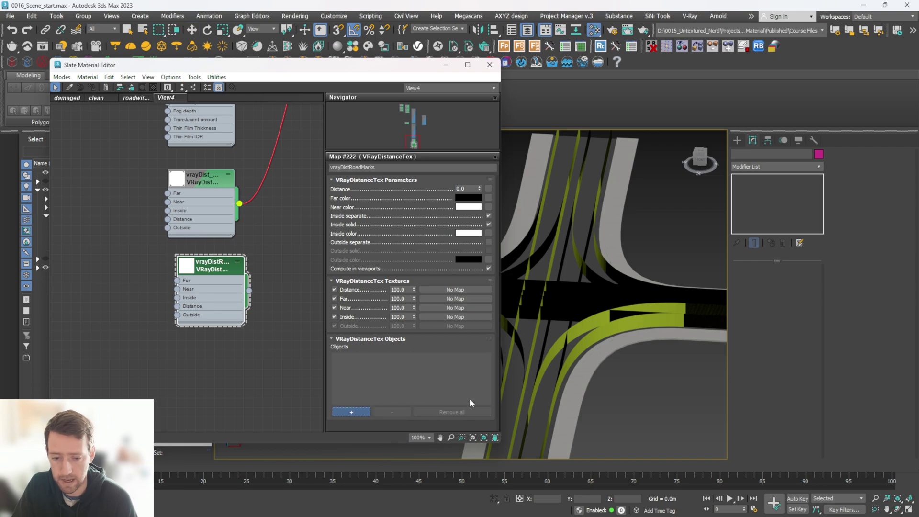
{"action": "left_click", "coordinate": [594, 322]}
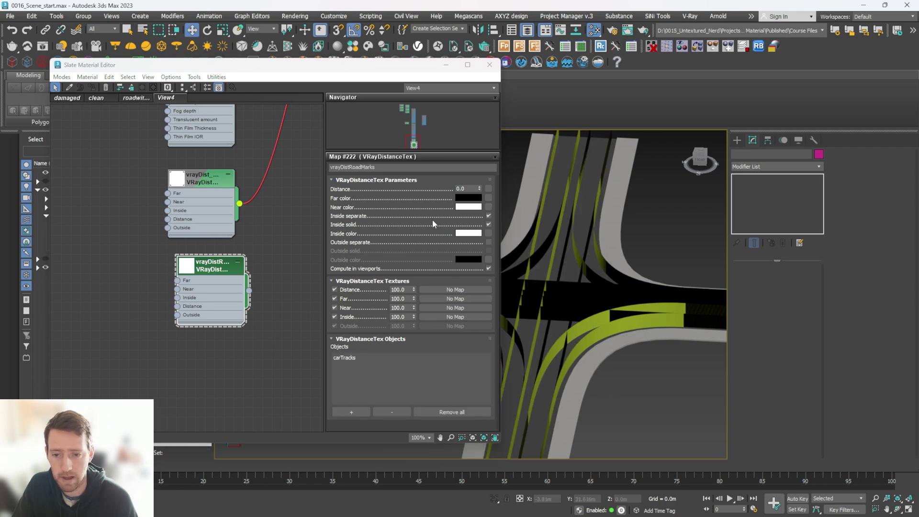
- Swap the copied distance map's far and near colors, turn off Inside separate, and set its distance to 0.1
{"action": "left_click_drag", "start_coordinate": [472, 211], "coordinate": [473, 210]}
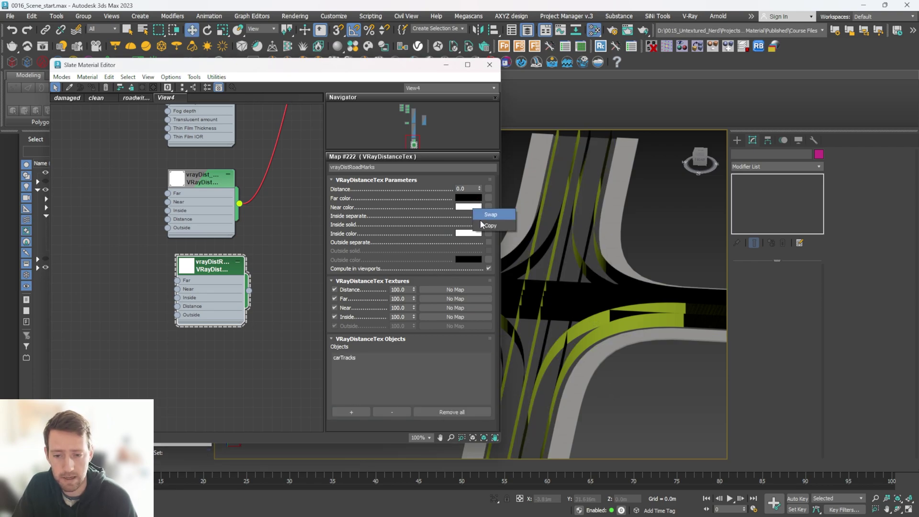
{"action": "left_click", "coordinate": [494, 214]}
{"action": "left_click", "coordinate": [488, 216]}
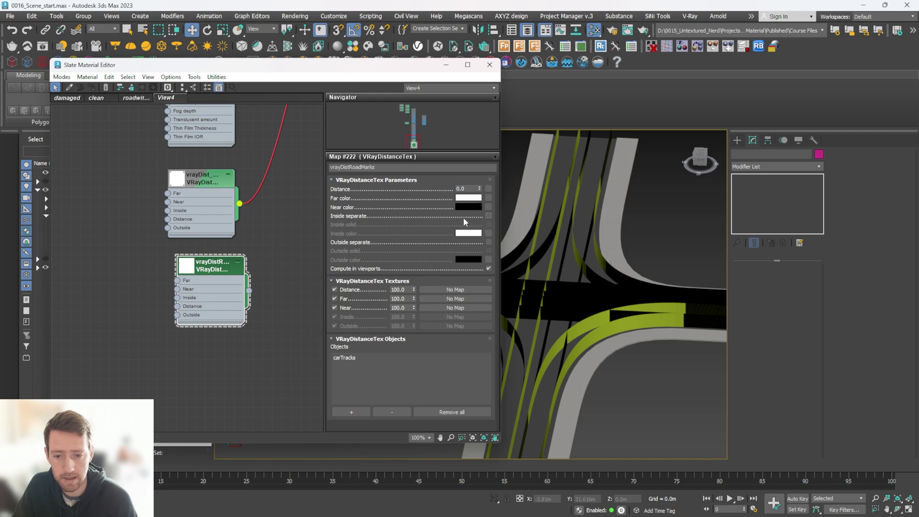
{"action": "double_click", "coordinate": [468, 189]}
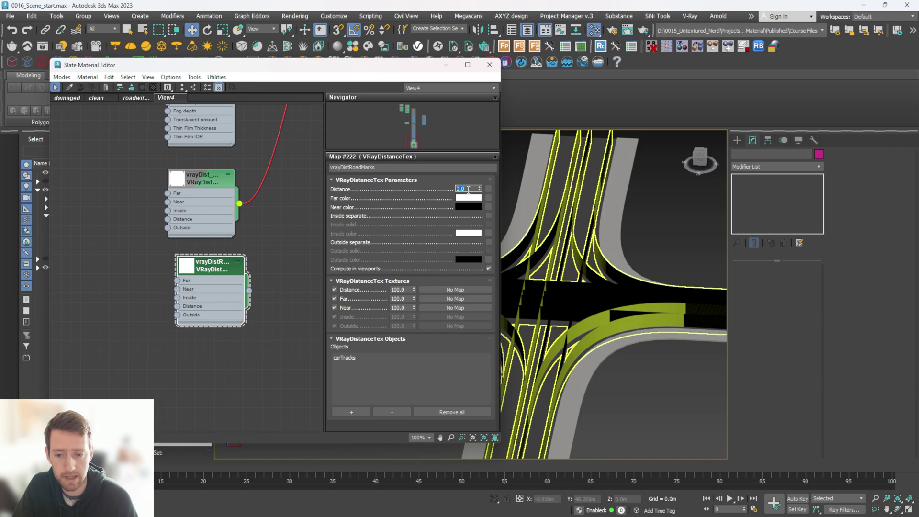
{"action": "type", "text": "."}
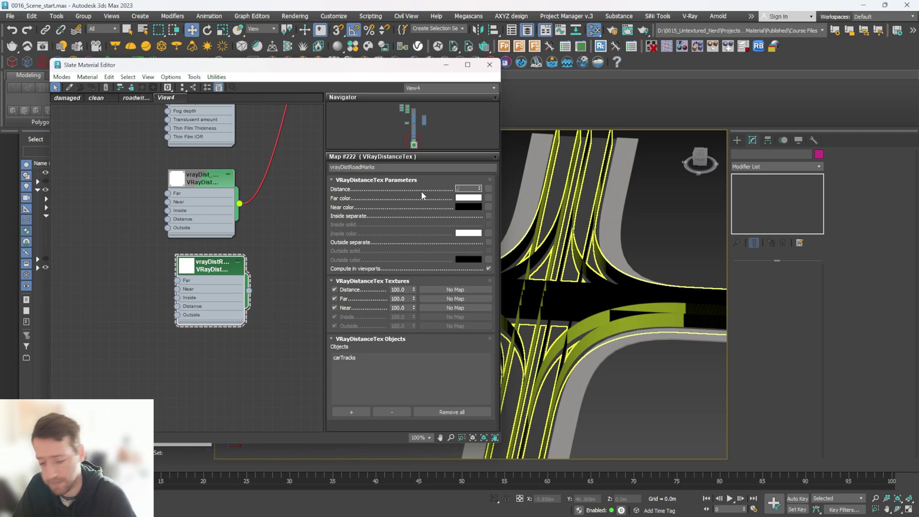
{"action": "type", "text": "1"}
{"action": "key", "text": "Return"}
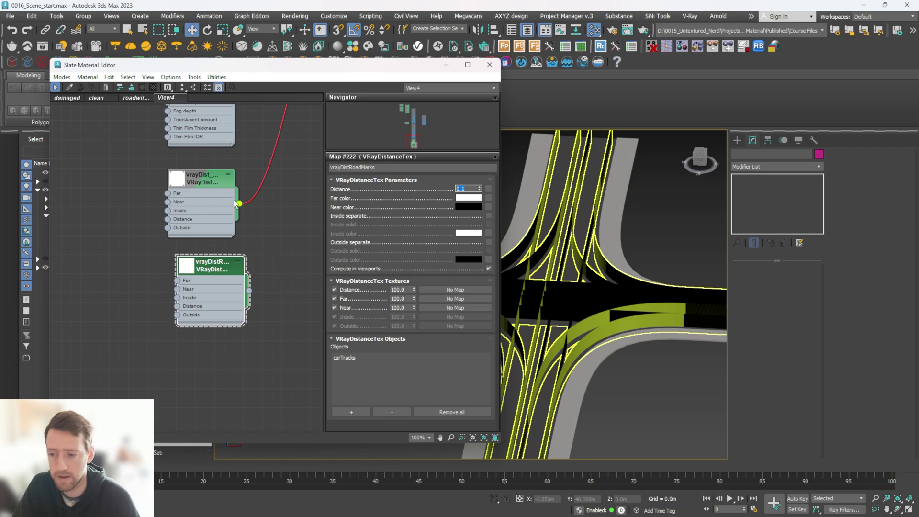
- Adjust the position of the carTracks distance map node and open the VRayBlendMtl's parameters
{"action": "scroll", "coordinate": [273, 269], "scroll_direction": "down", "scroll_amount": 2}
{"action": "middle_click_drag", "start_coordinate": [272, 269], "coordinate": [221, 346]}
{"action": "left_click_drag", "start_coordinate": [176, 368], "coordinate": [182, 367]}
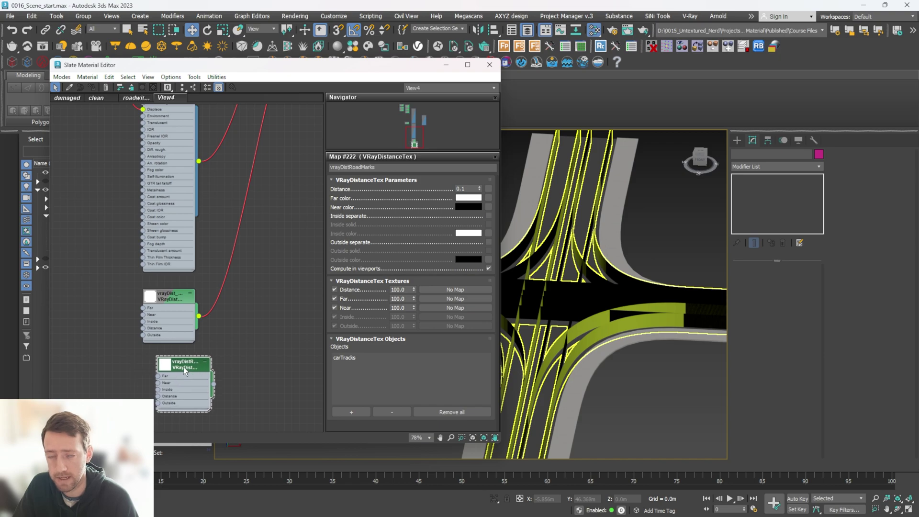
{"action": "scroll", "coordinate": [197, 339], "scroll_direction": "down", "scroll_amount": 5}
{"action": "scroll", "coordinate": [239, 160], "scroll_direction": "up", "scroll_amount": 4}
{"action": "scroll", "coordinate": [255, 169], "scroll_direction": "up", "scroll_amount": 3}
{"action": "double_click", "coordinate": [256, 168]}
{"action": "scroll", "coordinate": [254, 169], "scroll_direction": "down", "scroll_amount": 3}
- Duplicate the M_tarmacClean material with its texture maps and displacement bitmap into the lower part of the graph
{"action": "middle_click_drag", "start_coordinate": [217, 151], "coordinate": [248, 237]}
{"action": "scroll", "coordinate": [166, 187], "scroll_direction": "down", "scroll_amount": 2}
{"action": "middle_click_drag", "start_coordinate": [166, 187], "coordinate": [205, 174]}
{"action": "scroll", "coordinate": [159, 173], "scroll_direction": "down", "scroll_amount": 2}
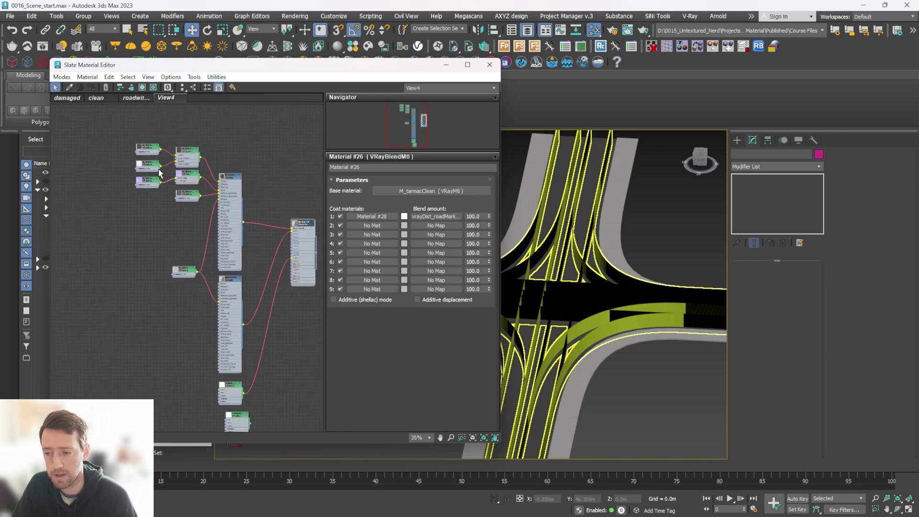
{"action": "left_click_drag", "start_coordinate": [135, 139], "coordinate": [232, 198]}
{"action": "left_click", "coordinate": [184, 270], "text": "ctrl"}
{"action": "middle_click_drag", "start_coordinate": [184, 246], "coordinate": [190, 191]}
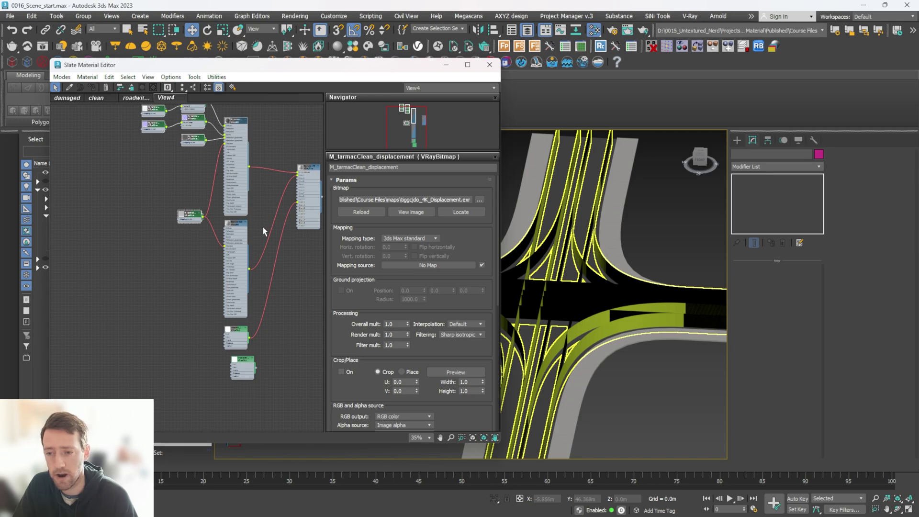
{"action": "mouse_move", "coordinate": [240, 124]}
{"action": "left_mouse_down", "text": "shift"}
{"action": "mouse_move", "coordinate": [231, 341]}
{"action": "mouse_move", "coordinate": [224, 328]}
{"action": "left_mouse_up", "text": "shift"}
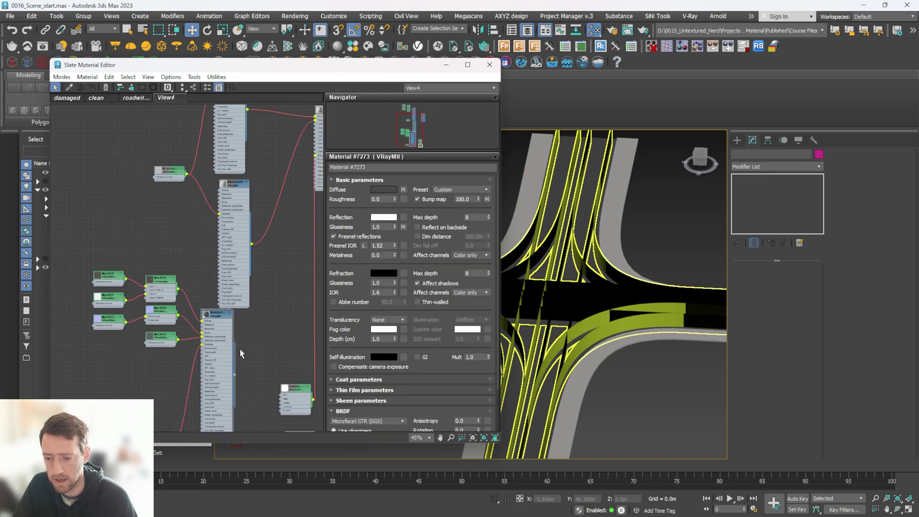
- Plug the duplicated tarmac material into Coat 2 of the VRayBlendMtl and assign the carTracks distance map as its instanced blend amount
{"action": "middle_click_drag", "start_coordinate": [240, 348], "coordinate": [188, 344]}
{"action": "left_click_drag", "start_coordinate": [186, 372], "coordinate": [274, 122]}
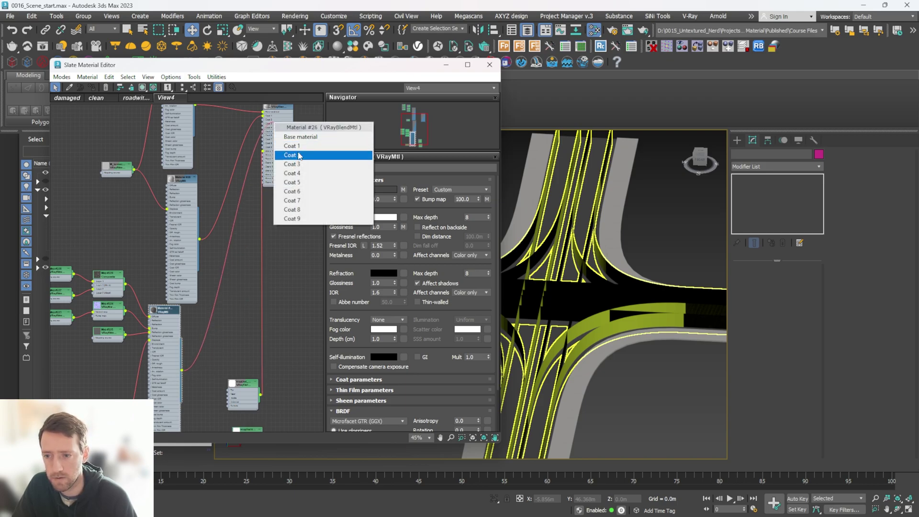
{"action": "left_click", "coordinate": [299, 156]}
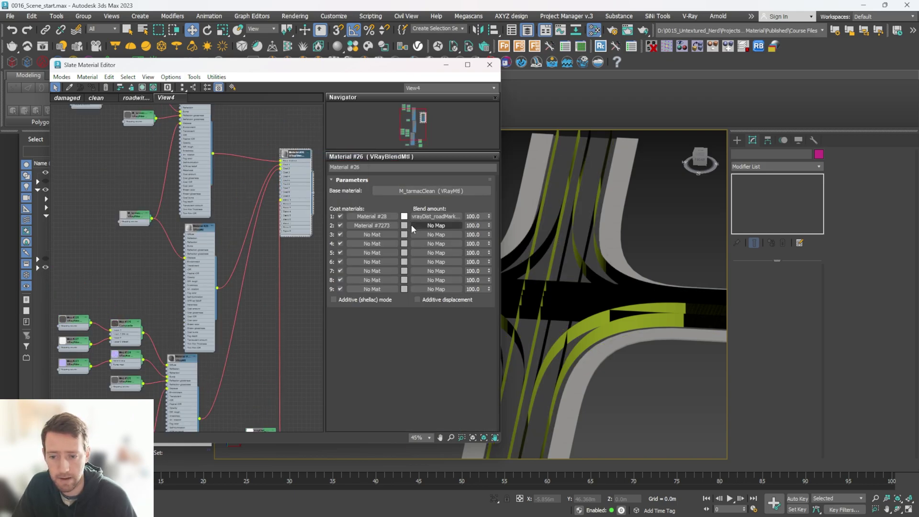
{"action": "middle_click_drag", "start_coordinate": [270, 293], "coordinate": [244, 120]}
{"action": "left_click_drag", "start_coordinate": [244, 317], "coordinate": [433, 226]}
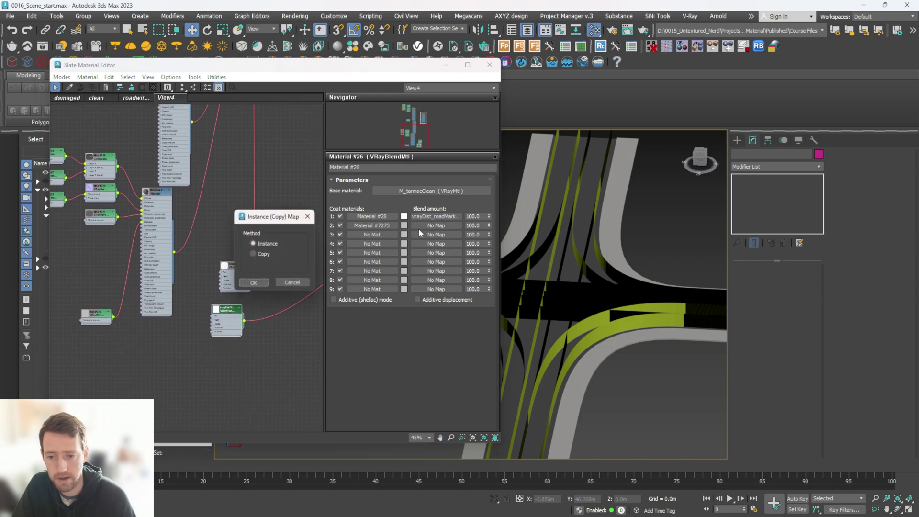
{"action": "left_click", "coordinate": [254, 283]}
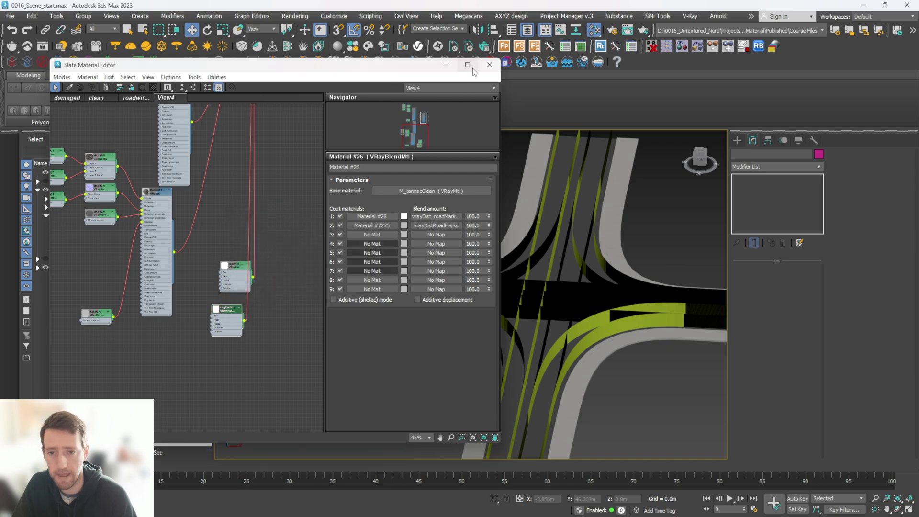
- Add a Color Correction map fed by the Composite map of the duplicated tarmac material
{"action": "middle_click_drag", "start_coordinate": [256, 178], "coordinate": [277, 223]}
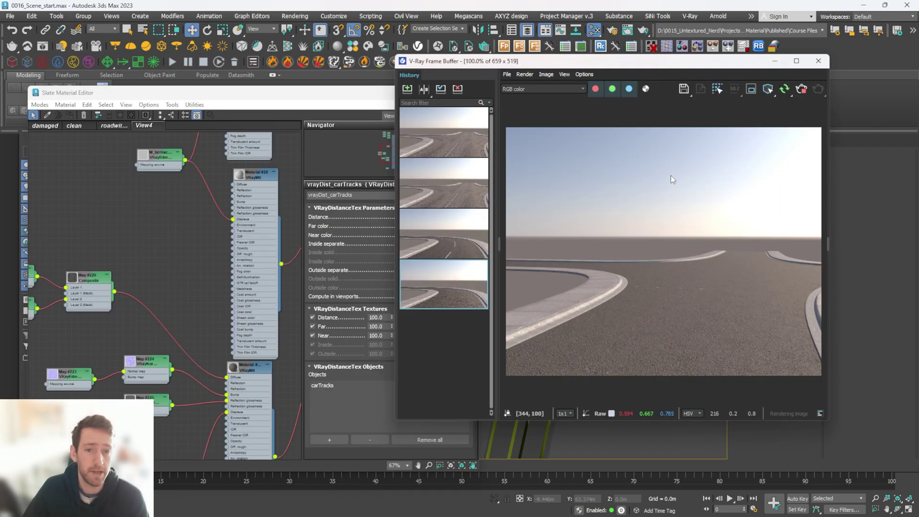
{"action": "scroll", "coordinate": [682, 298], "scroll_direction": "up", "scroll_amount": 2}
{"action": "scroll", "coordinate": [682, 298], "scroll_direction": "down", "scroll_amount": 1}
{"action": "scroll", "coordinate": [683, 295], "scroll_direction": "down", "scroll_amount": 1}
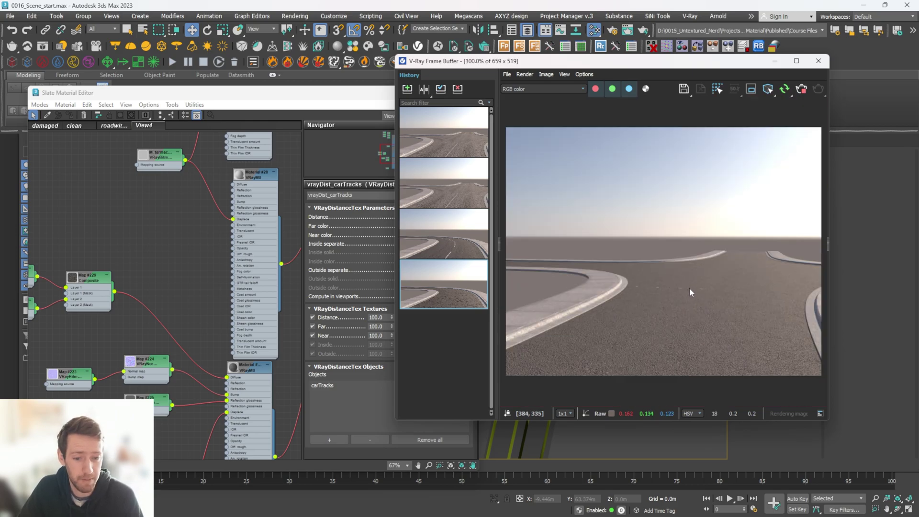
{"action": "left_click", "coordinate": [262, 294]}
{"action": "scroll", "coordinate": [239, 287], "scroll_direction": "down", "scroll_amount": 8}
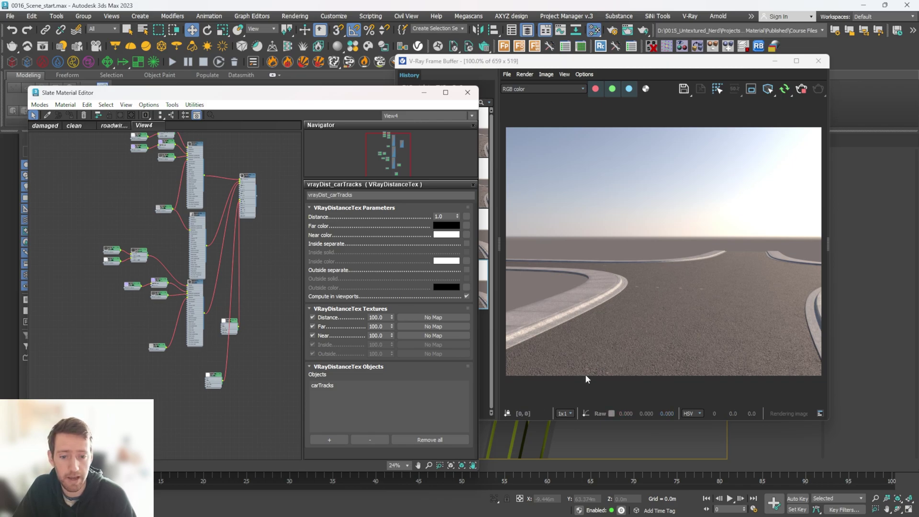
{"action": "left_click", "coordinate": [197, 294]}
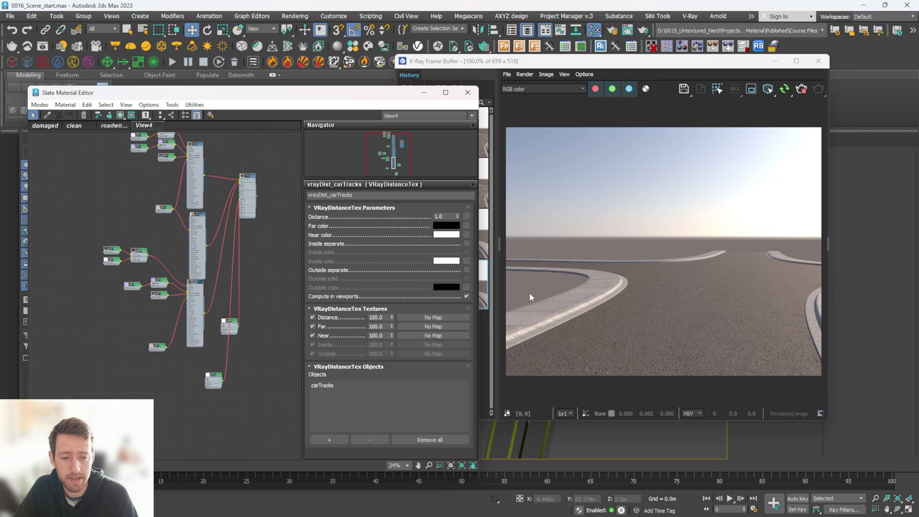
{"action": "scroll", "coordinate": [162, 248], "scroll_direction": "up", "scroll_amount": 5}
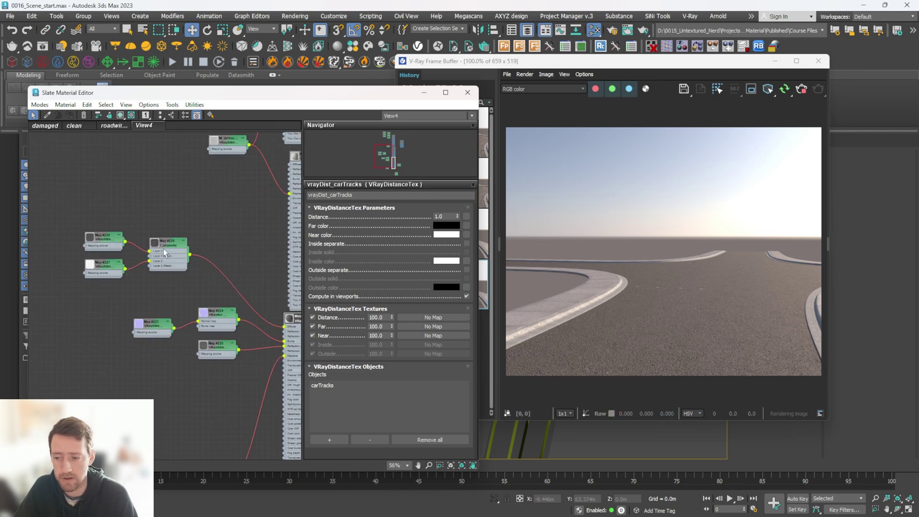
{"action": "middle_click_drag", "start_coordinate": [114, 273], "coordinate": [147, 277]}
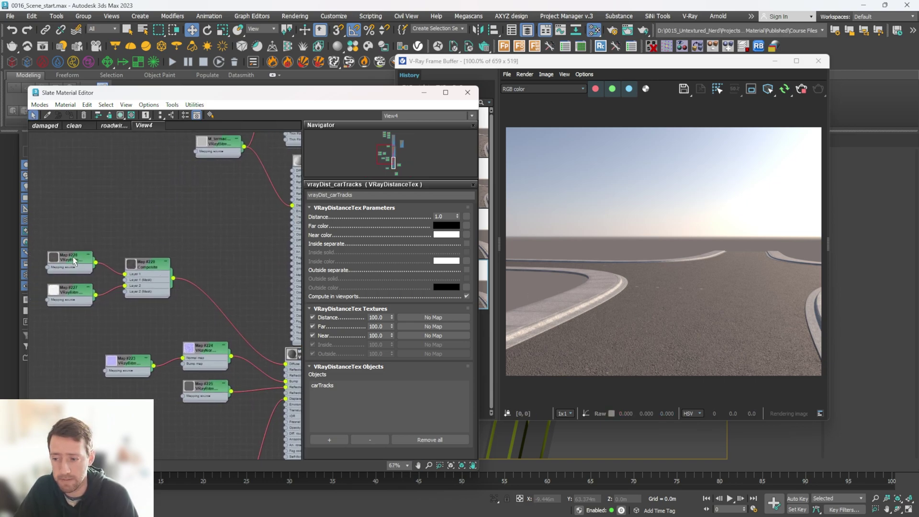
{"action": "left_click_drag", "start_coordinate": [205, 233], "coordinate": [206, 234]}
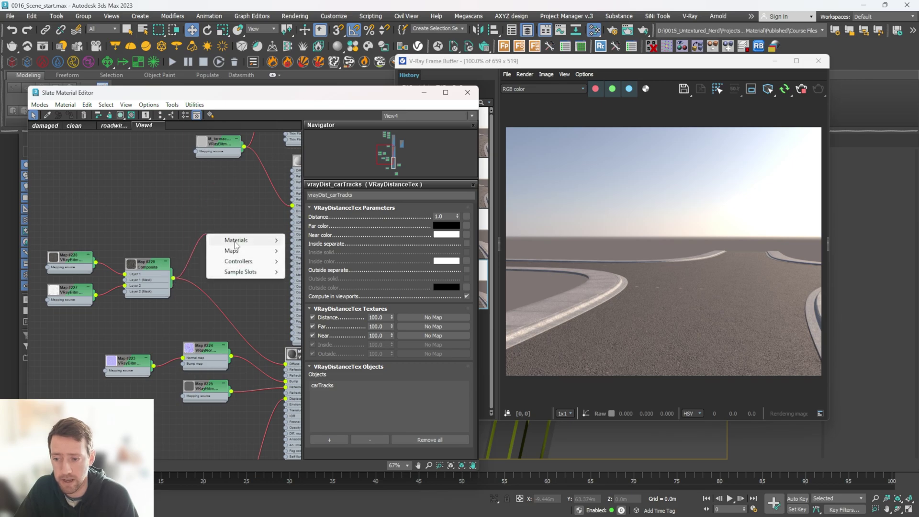
{"action": "mouse_move", "coordinate": [249, 250]}
{"action": "mouse_move", "coordinate": [321, 261]}
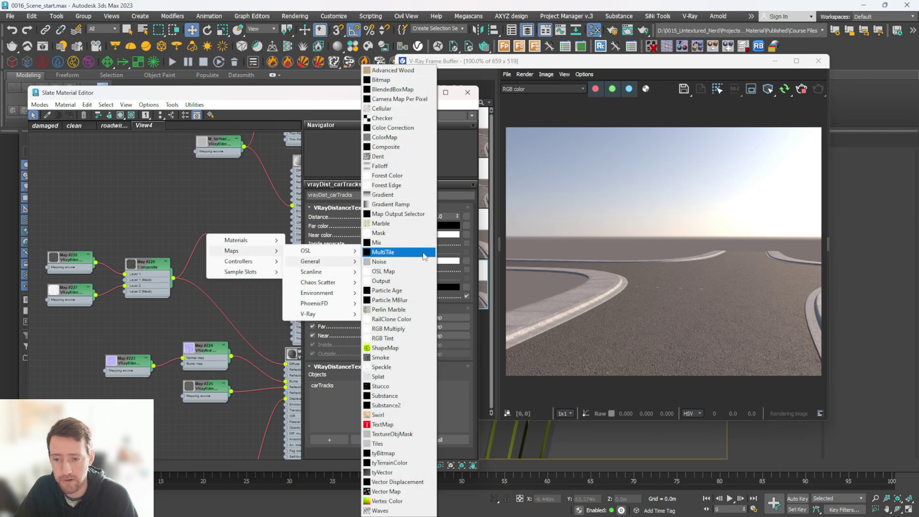
{"action": "left_click", "coordinate": [383, 127]}
{"action": "left_click_drag", "start_coordinate": [206, 246], "coordinate": [218, 266]}
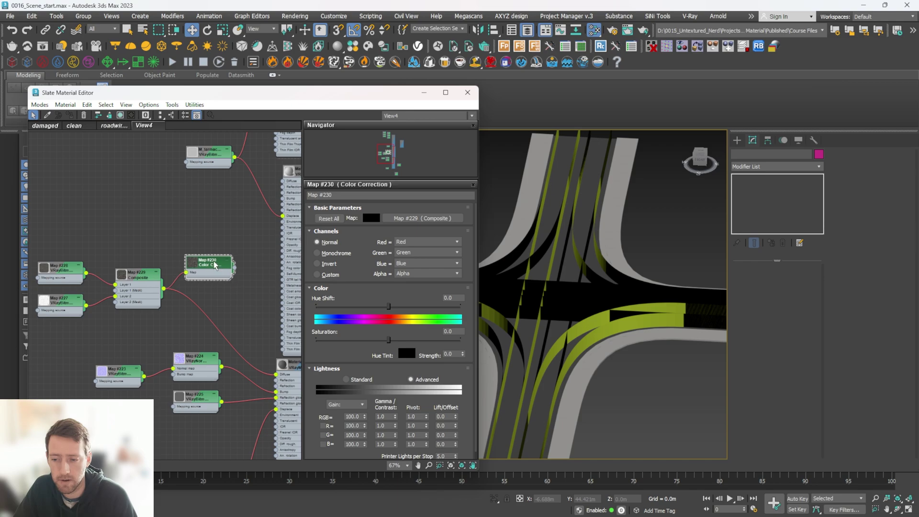
- Set the Color Correction map's RGB Gamma/Contrast to 1.45
{"action": "double_click", "coordinate": [389, 416]}
{"action": "type", "text": "1.45"}
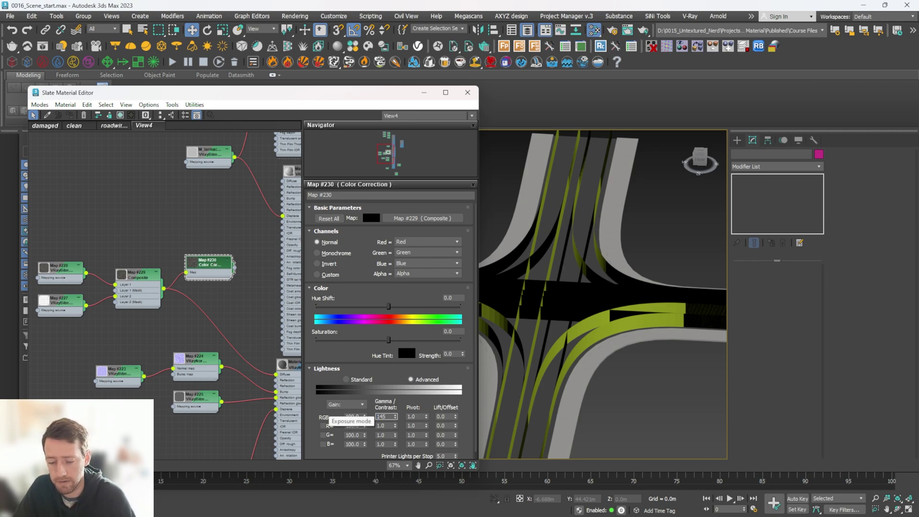
{"action": "type", "text": "5"}
{"action": "key", "text": "Return"}
- Enlarge the Color Correction node's preview, then connect the map to the duplicated material's Diffuse input and render
{"action": "scroll", "coordinate": [175, 249], "scroll_direction": "up", "scroll_amount": 3}
{"action": "double_click", "coordinate": [175, 247]}
{"action": "scroll", "coordinate": [213, 256], "scroll_direction": "down", "scroll_amount": 2}
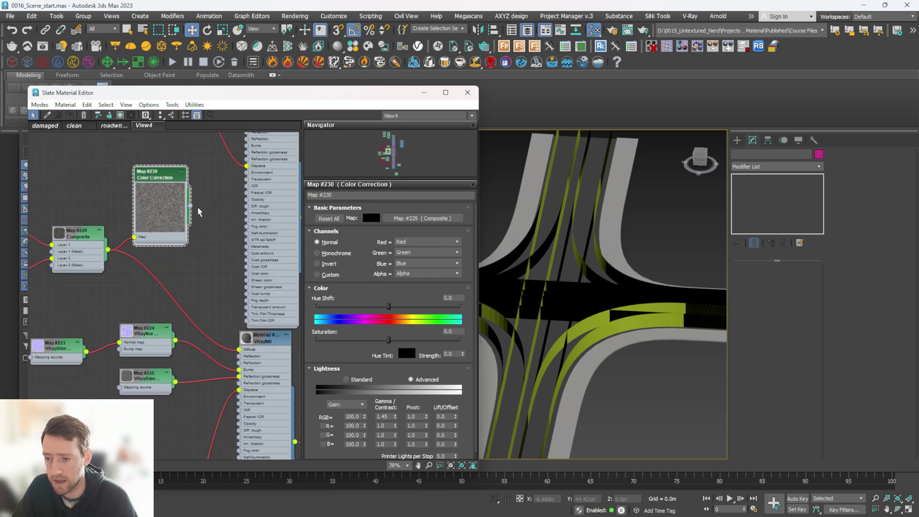
{"action": "left_click_drag", "start_coordinate": [191, 206], "coordinate": [240, 350]}
{"action": "key", "text": "shift+q"}
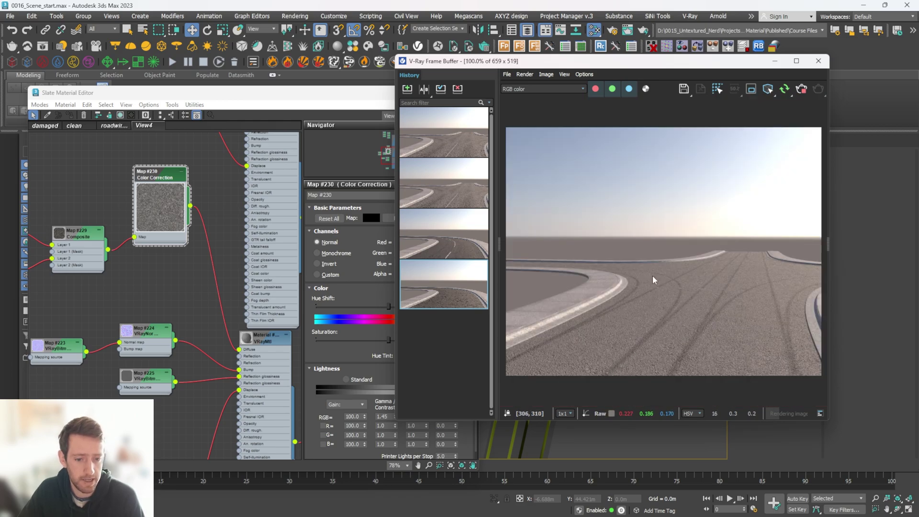
- Set the distance of the vrayDistRoadMarks map that references carTracks to 1.0
{"action": "middle_click_drag", "start_coordinate": [225, 307], "coordinate": [191, 223]}
{"action": "scroll", "coordinate": [191, 223], "scroll_direction": "down", "scroll_amount": 2}
{"action": "middle_click_drag", "start_coordinate": [232, 420], "coordinate": [167, 215]}
{"action": "scroll", "coordinate": [167, 215], "scroll_direction": "up", "scroll_amount": 1}
{"action": "middle_click_drag", "start_coordinate": [201, 262], "coordinate": [207, 294]}
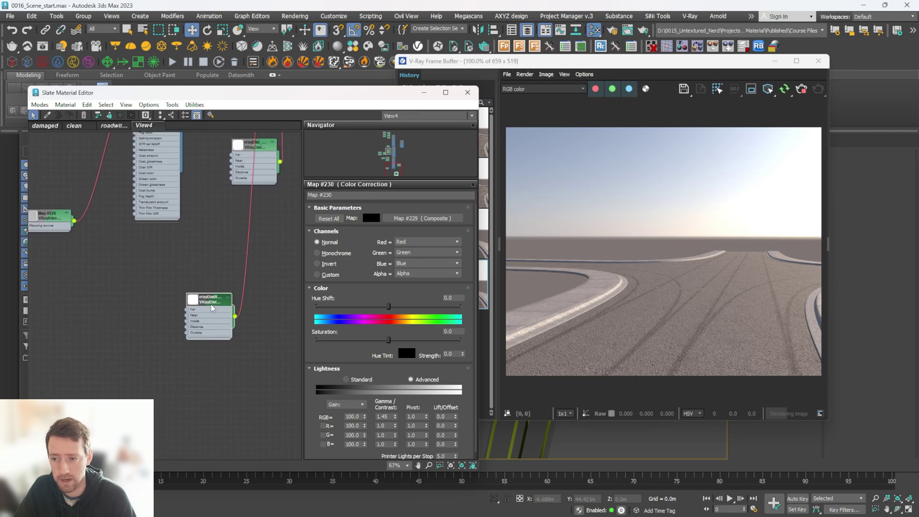
{"action": "double_click", "coordinate": [209, 302]}
{"action": "left_click_drag", "start_coordinate": [447, 216], "coordinate": [421, 209]}
{"action": "type", "text": "1"}
{"action": "key", "text": "Return"}
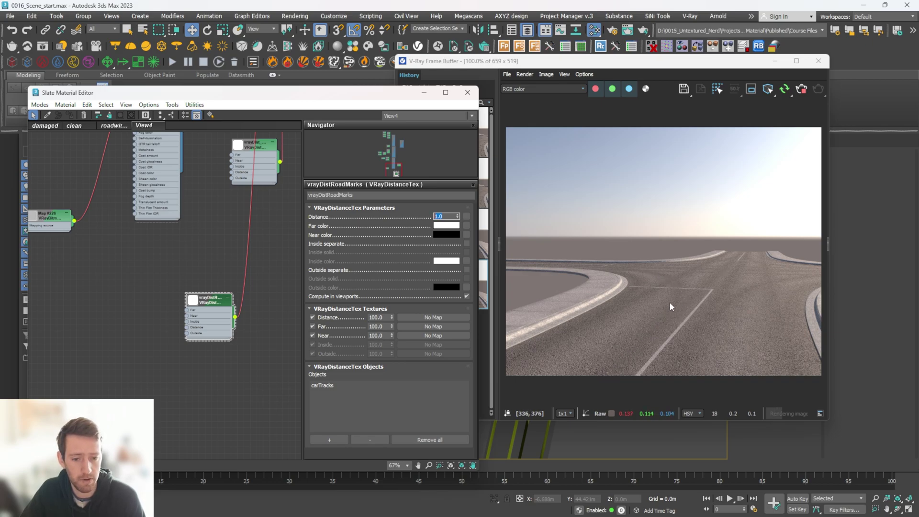
- Swap the far and near colors of the vrayDistRoadMarks map
{"action": "middle_click_drag", "start_coordinate": [263, 225], "coordinate": [254, 267]}
{"action": "left_click_drag", "start_coordinate": [448, 238], "coordinate": [448, 236]}
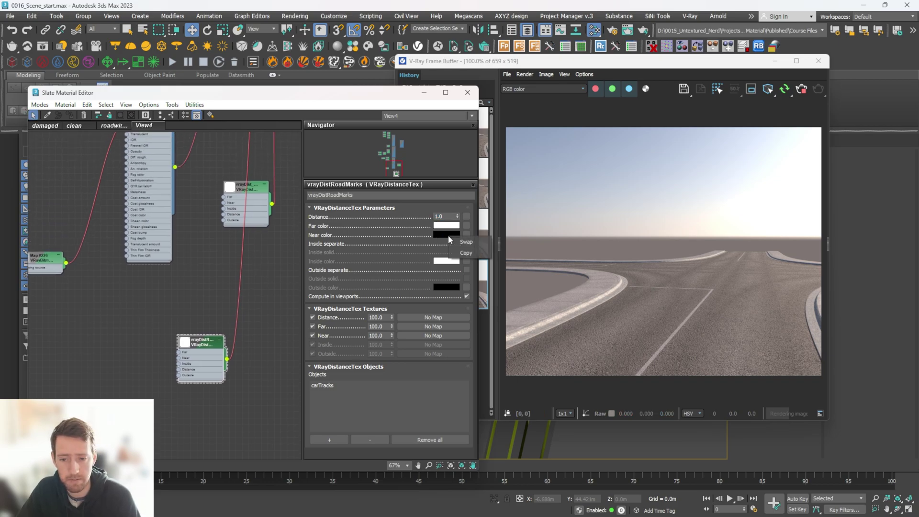
{"action": "left_click", "coordinate": [468, 244]}
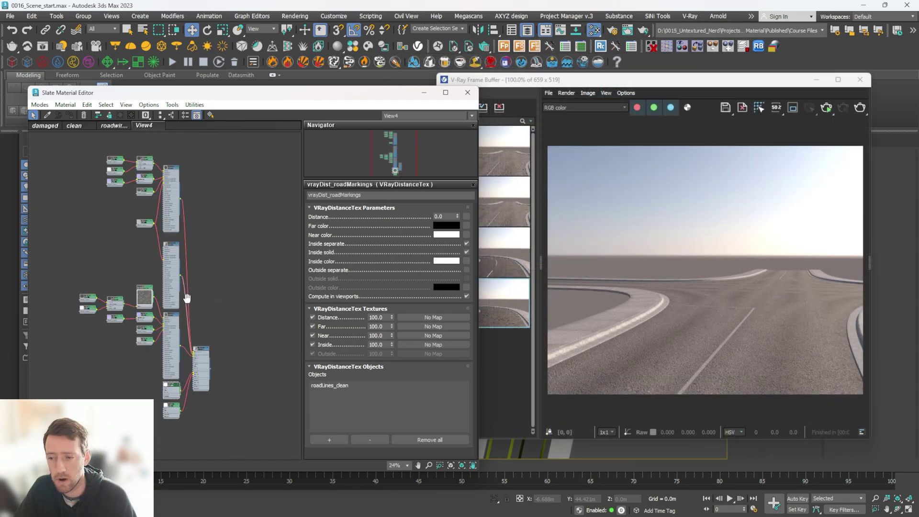
- Move the VRayBlendMtl node up beside the middle of the column of material nodes
{"action": "scroll", "coordinate": [211, 294], "scroll_direction": "up", "scroll_amount": 3}
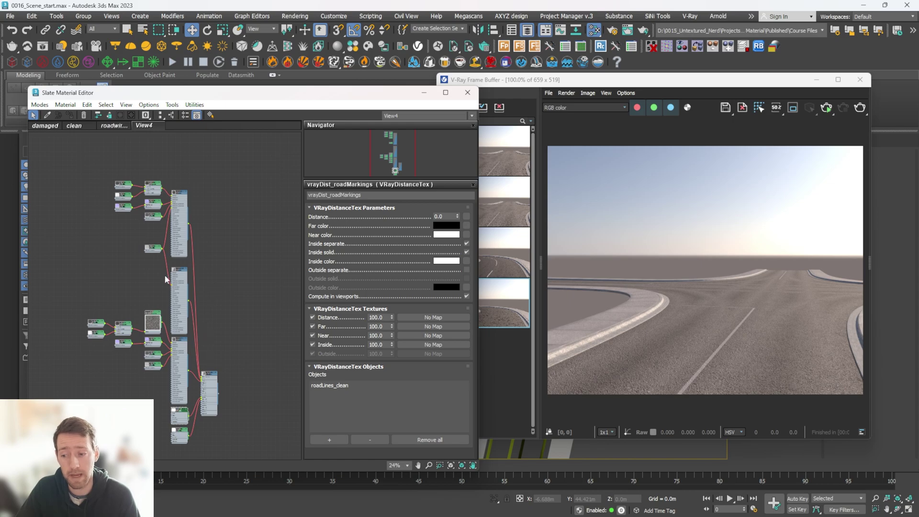
{"action": "mouse_move", "coordinate": [209, 375]}
{"action": "left_mouse_down"}
{"action": "mouse_move", "coordinate": [244, 342]}
{"action": "mouse_move", "coordinate": [250, 291]}
{"action": "left_mouse_up"}
{"action": "scroll", "coordinate": [171, 187], "scroll_direction": "up", "scroll_amount": 3}
- Review the M_tarmacClean nodes, Material #28, the VRayBlendMtl coat and blend slots, and the road markings distance map
{"action": "left_click_drag", "start_coordinate": [50, 154], "coordinate": [200, 280]}
{"action": "left_click", "coordinate": [260, 271]}
{"action": "middle_click_drag", "start_coordinate": [259, 271], "coordinate": [238, 223]}
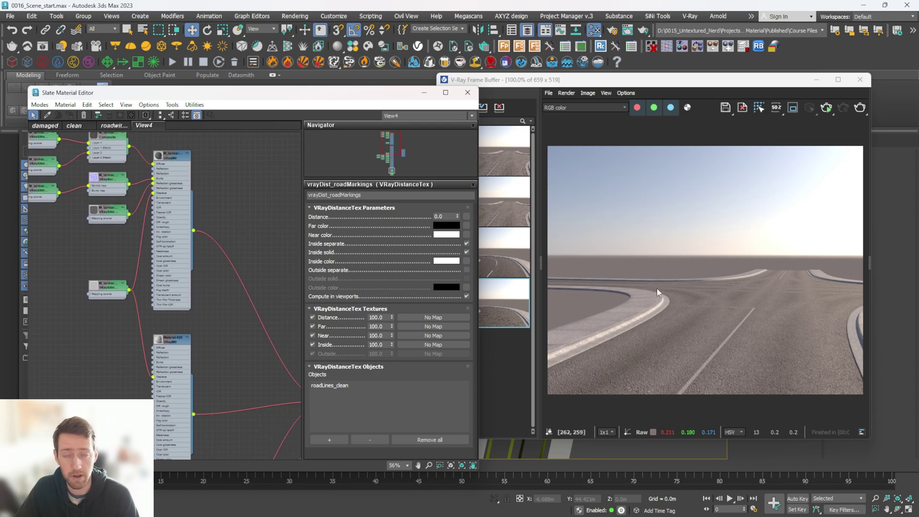
{"action": "middle_click_drag", "start_coordinate": [245, 297], "coordinate": [180, 197]}
{"action": "scroll", "coordinate": [210, 282], "scroll_direction": "down", "scroll_amount": 1}
{"action": "middle_click_drag", "start_coordinate": [210, 282], "coordinate": [251, 260]}
{"action": "double_click", "coordinate": [171, 231]}
{"action": "middle_click_drag", "start_coordinate": [331, 299], "coordinate": [241, 248]}
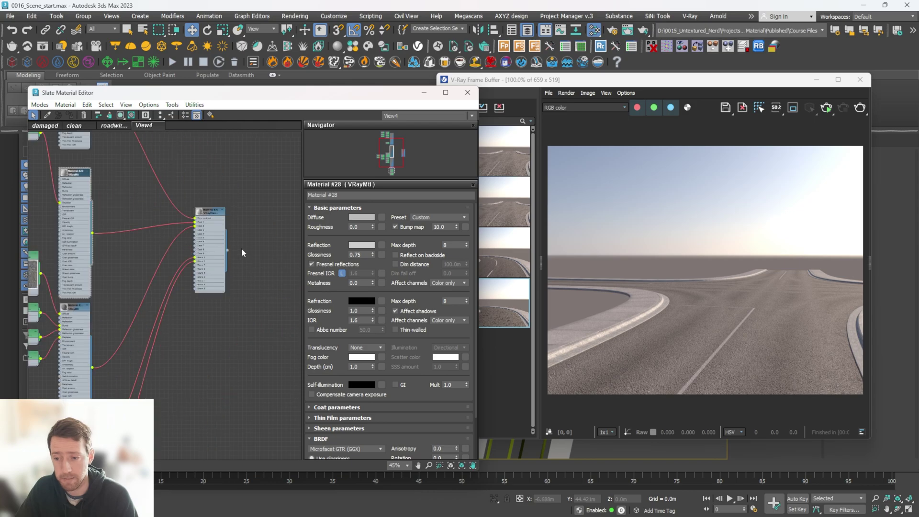
{"action": "double_click", "coordinate": [206, 215]}
{"action": "middle_click_drag", "start_coordinate": [225, 323], "coordinate": [283, 245]}
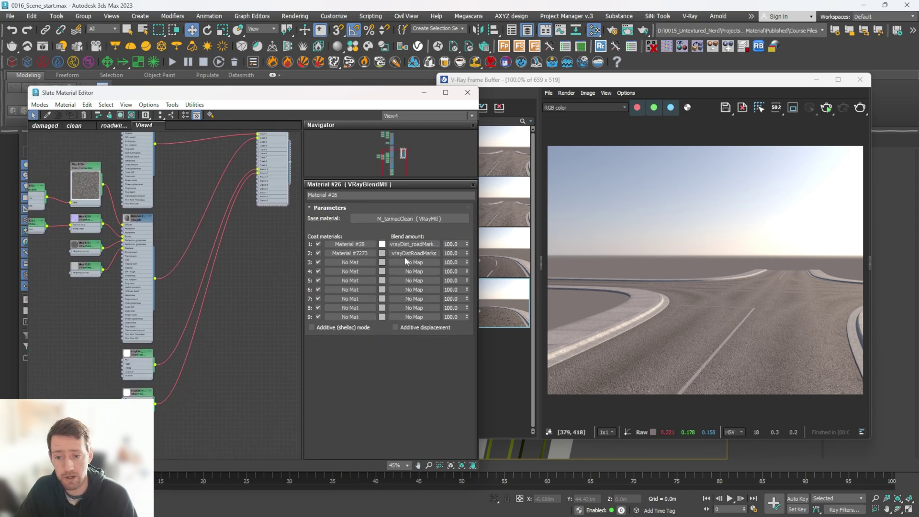
{"action": "scroll", "coordinate": [172, 310], "scroll_direction": "up", "scroll_amount": 3}
{"action": "double_click", "coordinate": [182, 298]}
- Check the car tracks geometry in the viewport, then inspect the material graph and the Color Correction map's parameters
{"action": "left_click_drag", "start_coordinate": [617, 80], "coordinate": [248, 200]}
{"action": "left_click", "coordinate": [559, 314]}
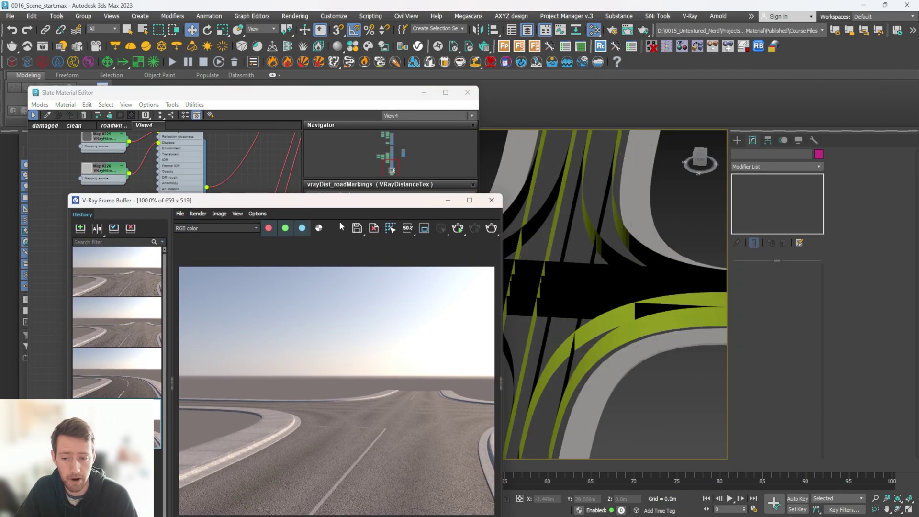
{"action": "left_click_drag", "start_coordinate": [340, 205], "coordinate": [746, 76]}
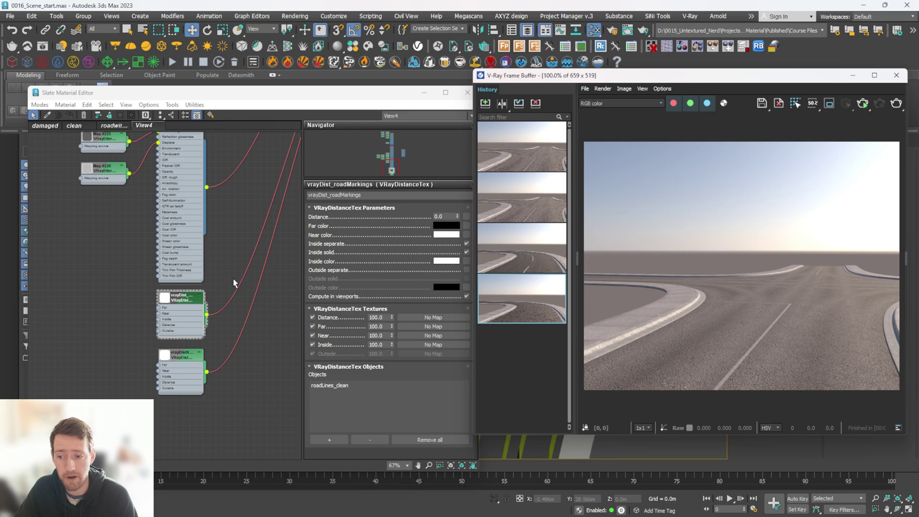
{"action": "middle_click_drag", "start_coordinate": [233, 278], "coordinate": [220, 278]}
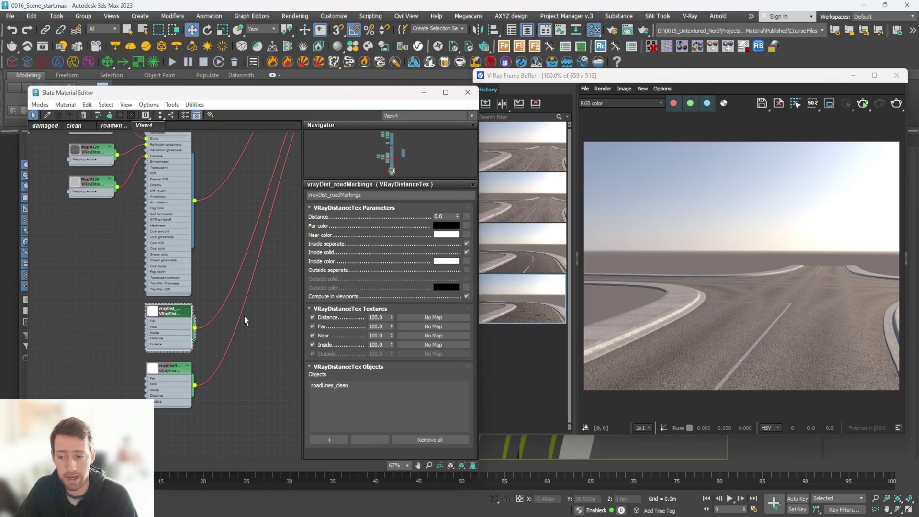
{"action": "middle_click_drag", "start_coordinate": [246, 318], "coordinate": [245, 270]}
{"action": "scroll", "coordinate": [197, 239], "scroll_direction": "down", "scroll_amount": 2}
{"action": "middle_click_drag", "start_coordinate": [176, 144], "coordinate": [161, 257]}
{"action": "middle_click_drag", "start_coordinate": [143, 200], "coordinate": [207, 349]}
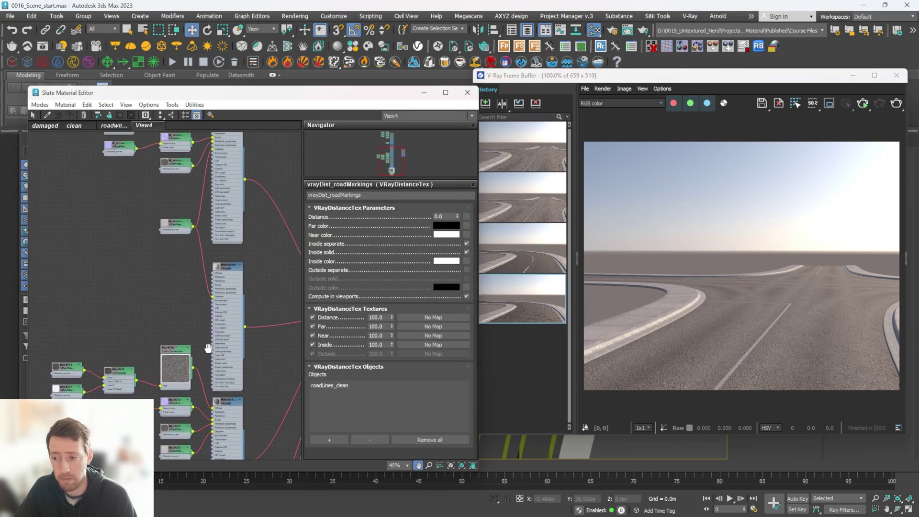
{"action": "middle_click_drag", "start_coordinate": [194, 189], "coordinate": [189, 254]}
{"action": "middle_click_drag", "start_coordinate": [185, 447], "coordinate": [181, 258]}
{"action": "left_click", "coordinate": [173, 199]}
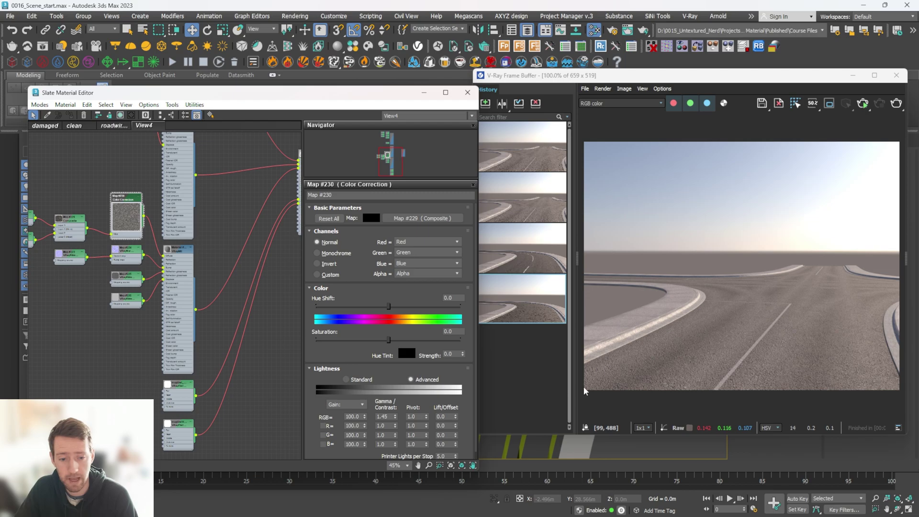
- Trace the base, line and track materials and their distance maps into the VRayBlendMtl, comparing them with the render
{"action": "left_click_drag", "start_coordinate": [657, 79], "coordinate": [662, 109]}
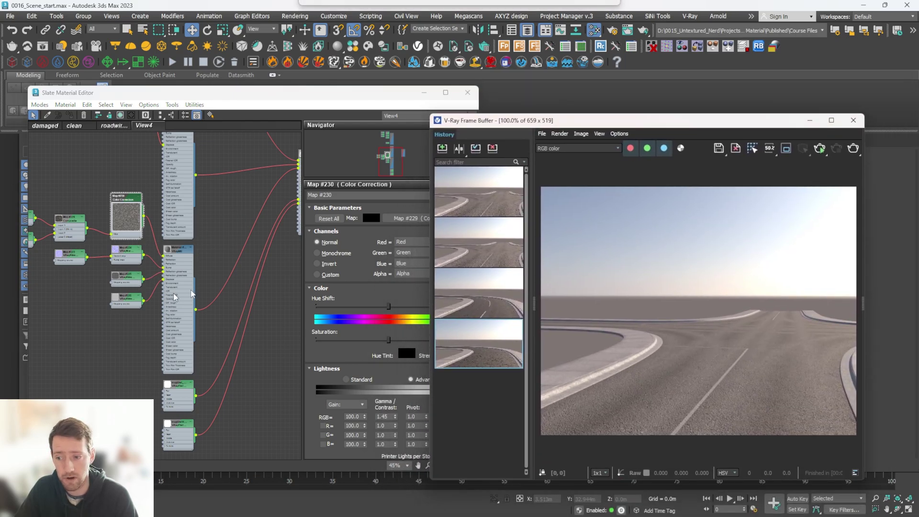
{"action": "middle_click", "coordinate": [219, 259]}
{"action": "middle_click_drag", "start_coordinate": [219, 259], "coordinate": [191, 261]}
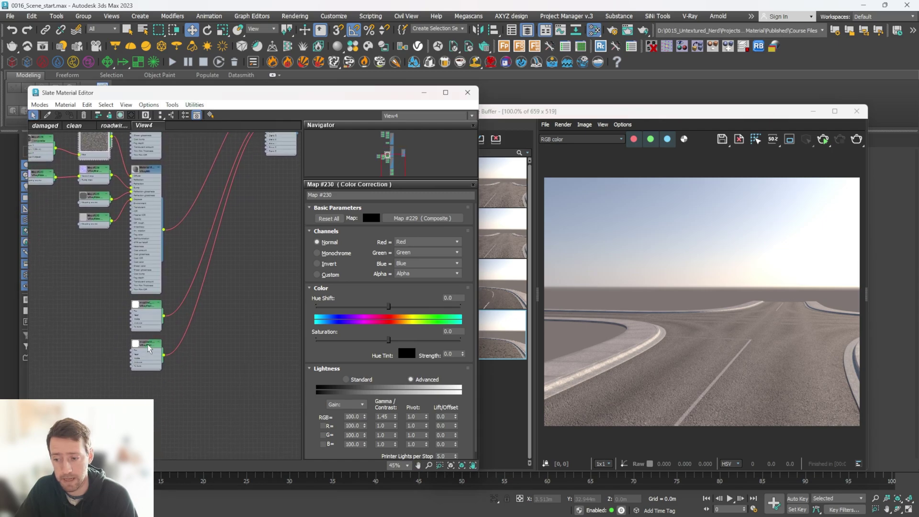
{"action": "middle_click_drag", "start_coordinate": [239, 201], "coordinate": [207, 283]}
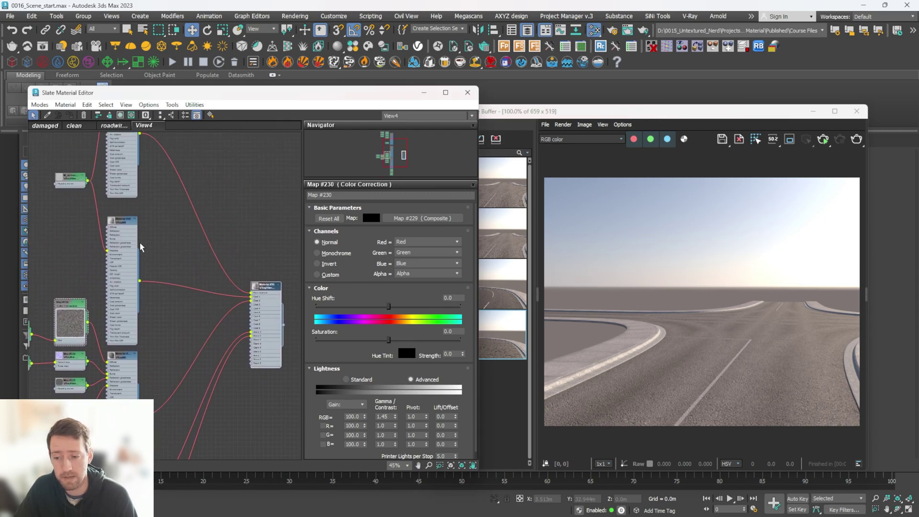
{"action": "middle_click_drag", "start_coordinate": [139, 244], "coordinate": [206, 317]}
{"action": "middle_click_drag", "start_coordinate": [139, 154], "coordinate": [48, 181]}
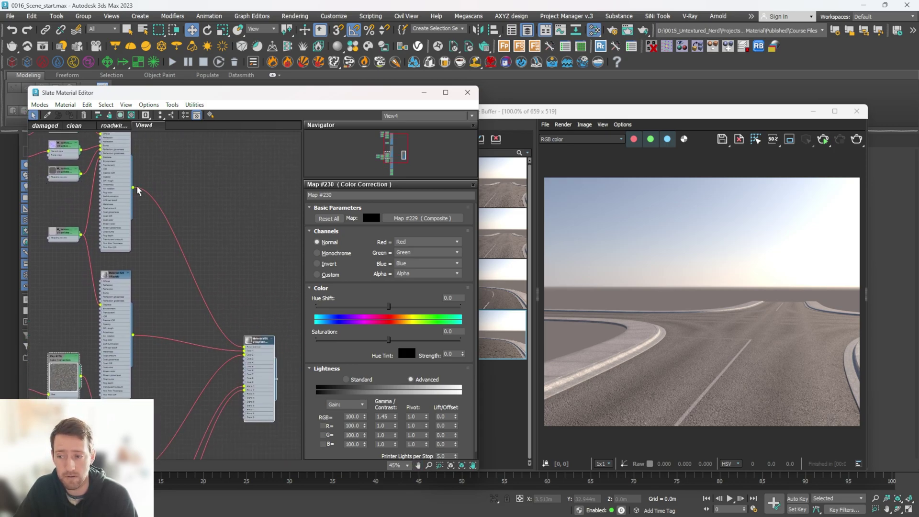
{"action": "middle_click_drag", "start_coordinate": [137, 187], "coordinate": [207, 256]}
{"action": "middle_click_drag", "start_coordinate": [255, 339], "coordinate": [163, 229]}
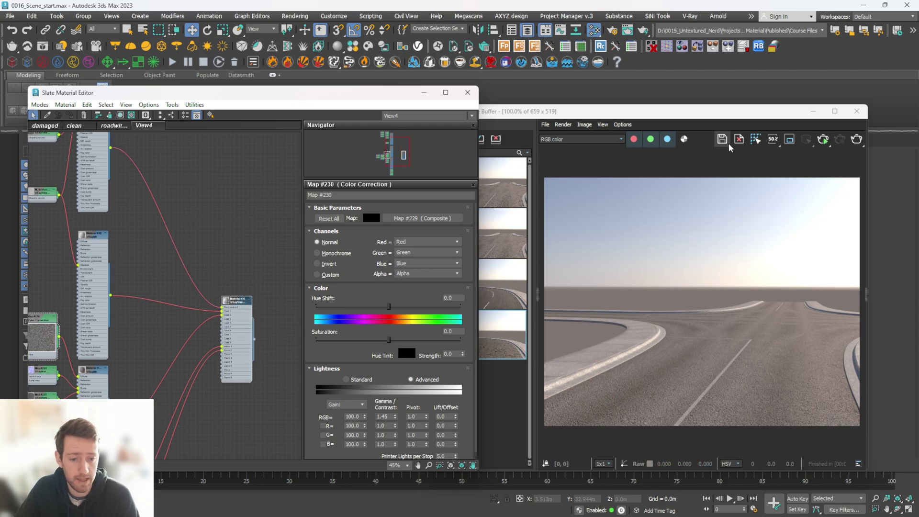
- Close the V-Ray Frame Buffer and the Slate Material Editor
{"action": "left_click_drag", "start_coordinate": [727, 112], "coordinate": [633, 49]}
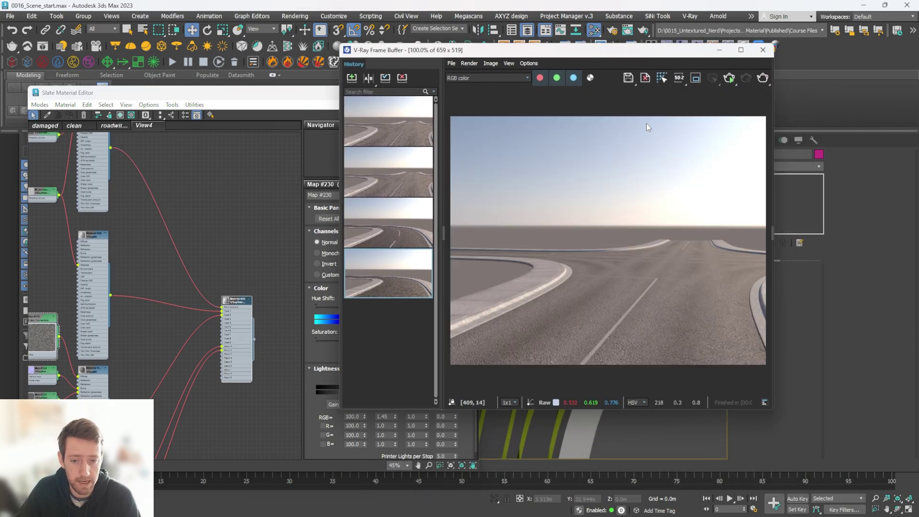
{"action": "left_click", "coordinate": [758, 53]}
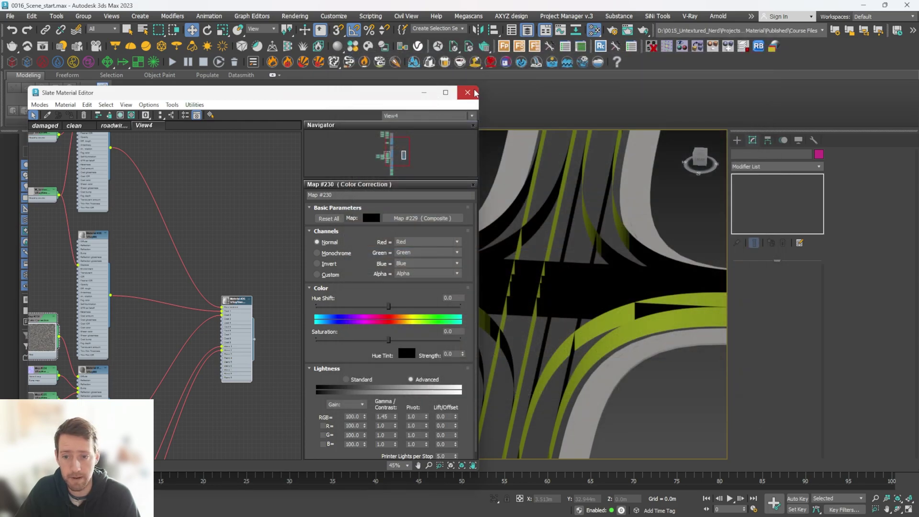
{"action": "left_click", "coordinate": [470, 93]}
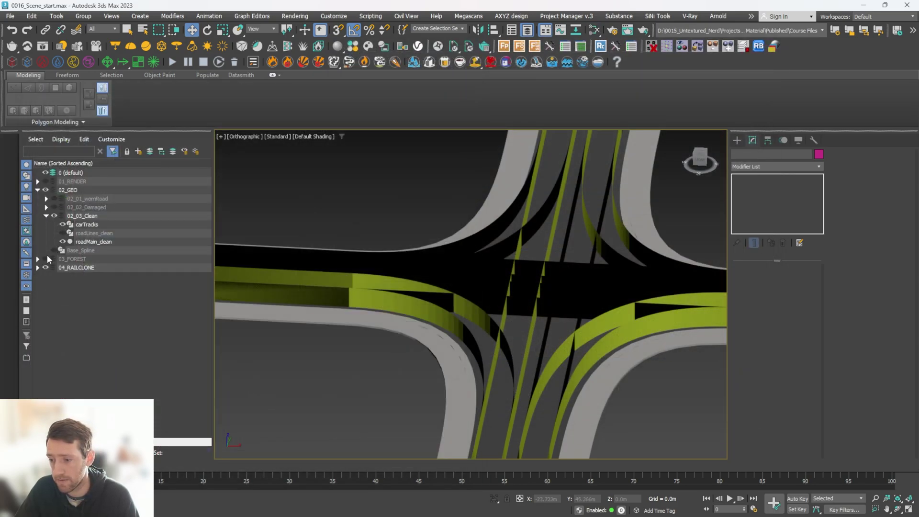
- Unhide the 03_FOREST layer and display the V-Ray Frame Buffer maximized
{"action": "left_click_drag", "start_coordinate": [45, 260], "coordinate": [46, 267]}
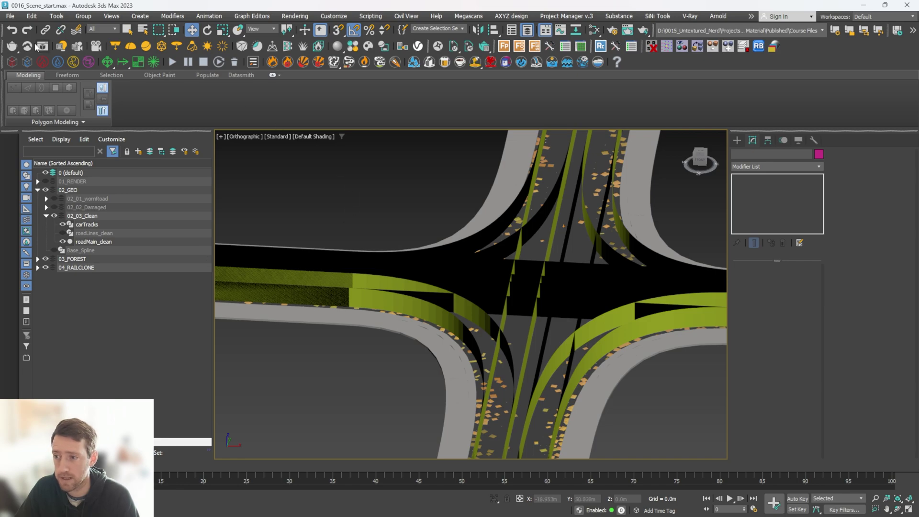
{"action": "left_click", "coordinate": [36, 46]}
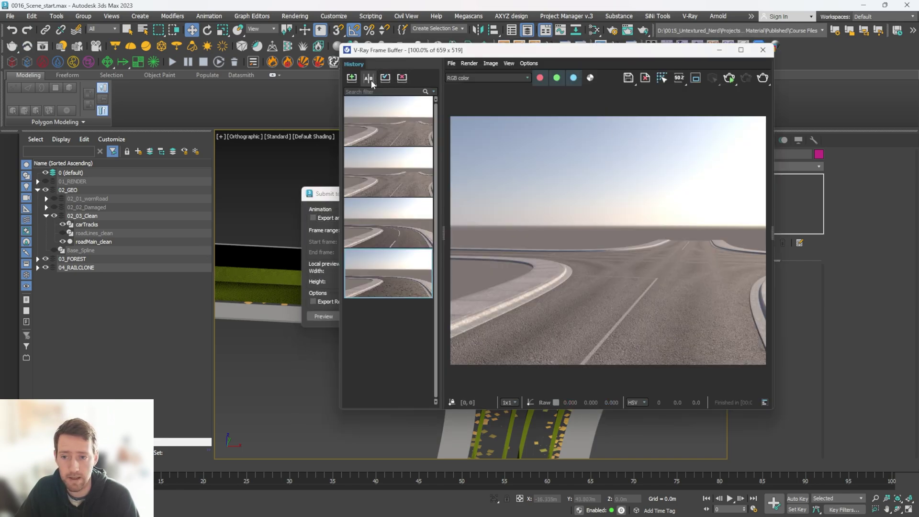
{"action": "left_click", "coordinate": [739, 50]}
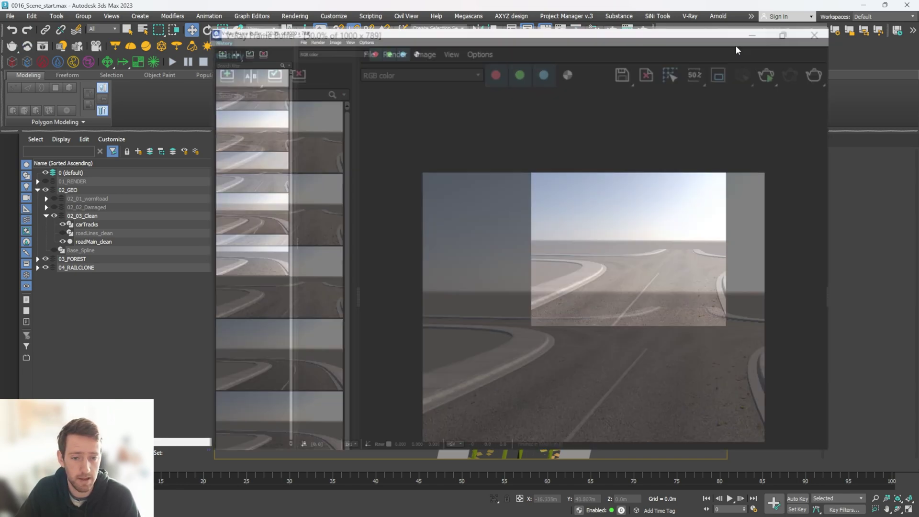